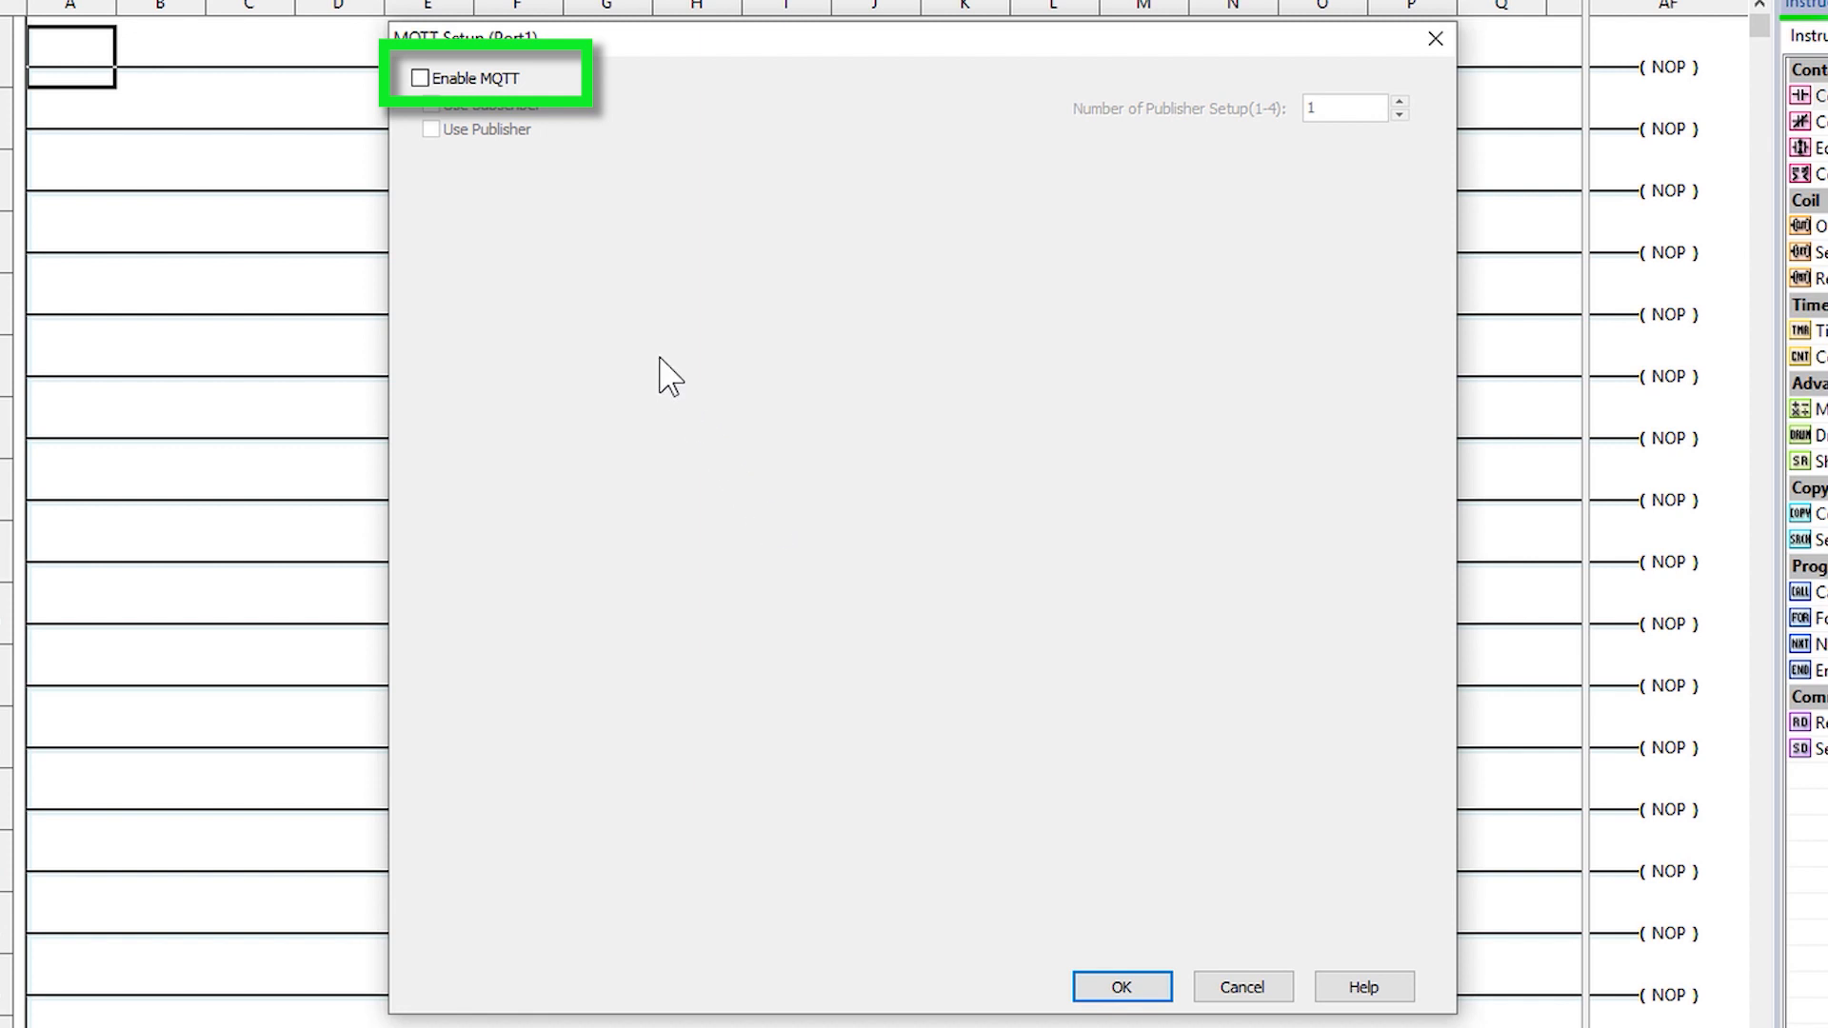
- Enable MQTT on Port1, set the broker's IP address to 169.254.56.195 and use c10 as the Connected bit
{"action": "left_click", "coordinate": [420, 78]}
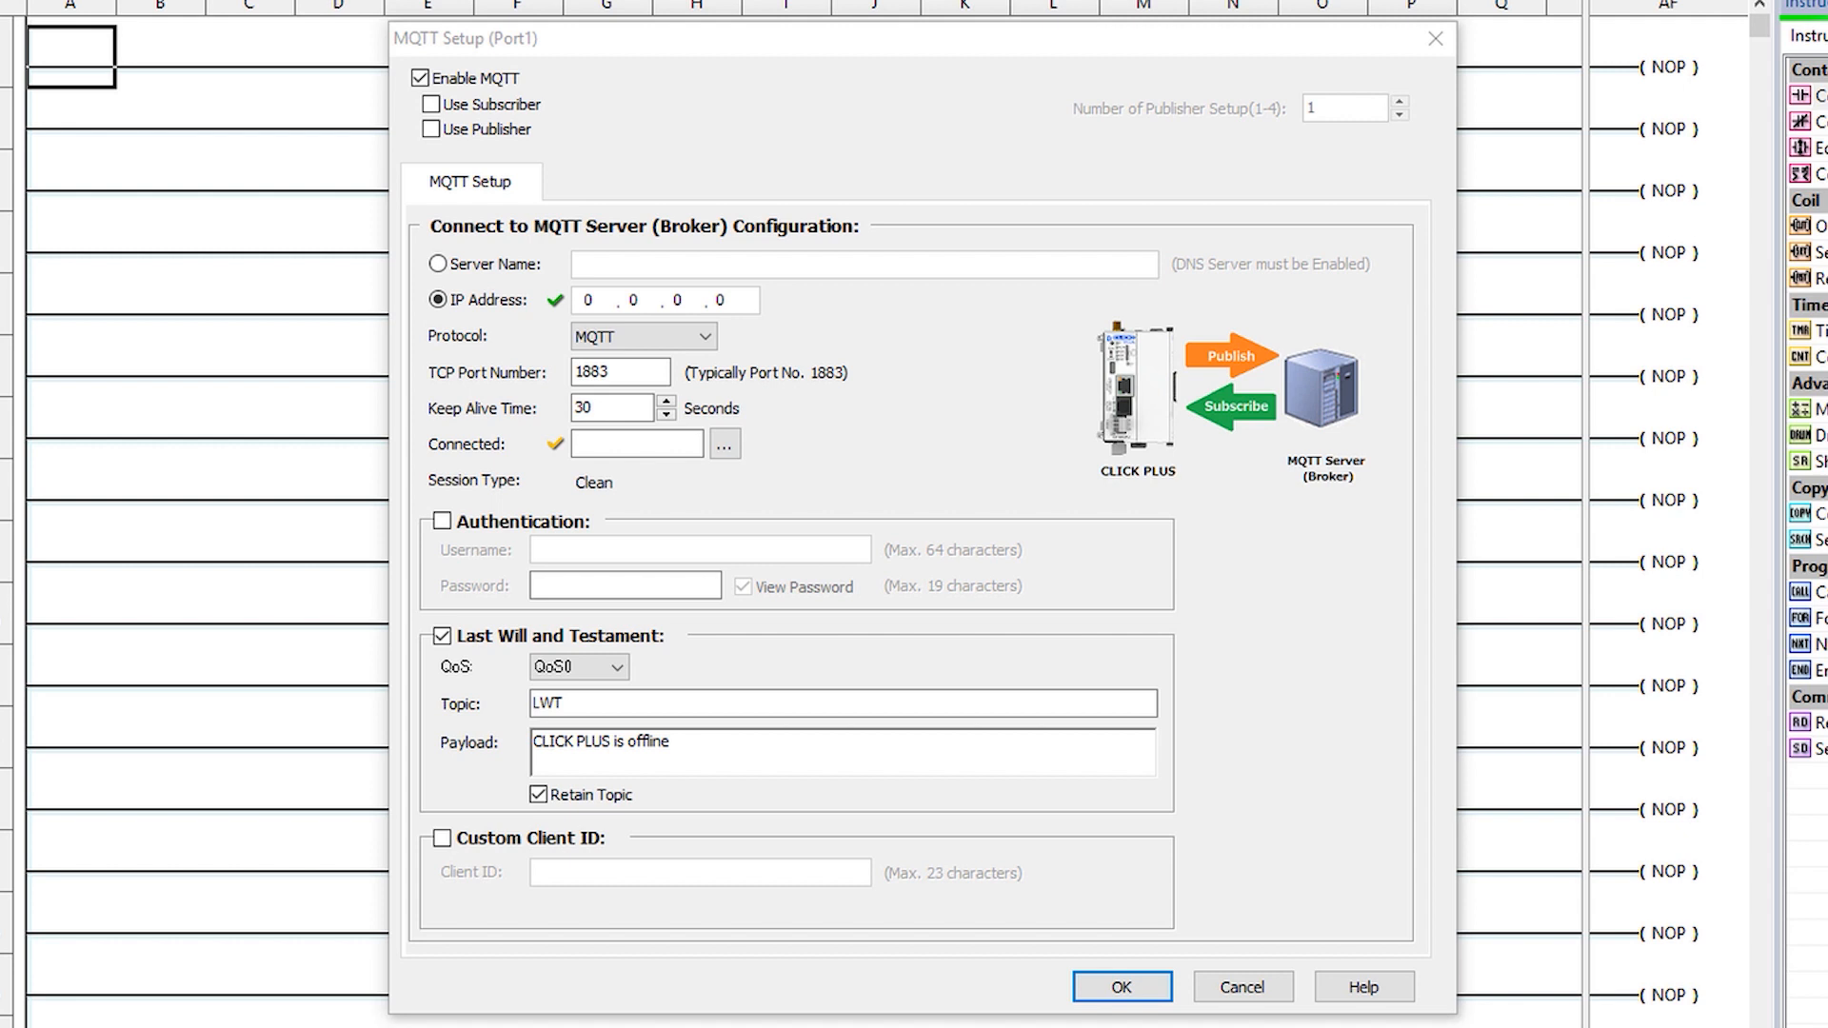
{"action": "left_click", "coordinate": [604, 301]}
{"action": "key", "text": "BackSpace"}
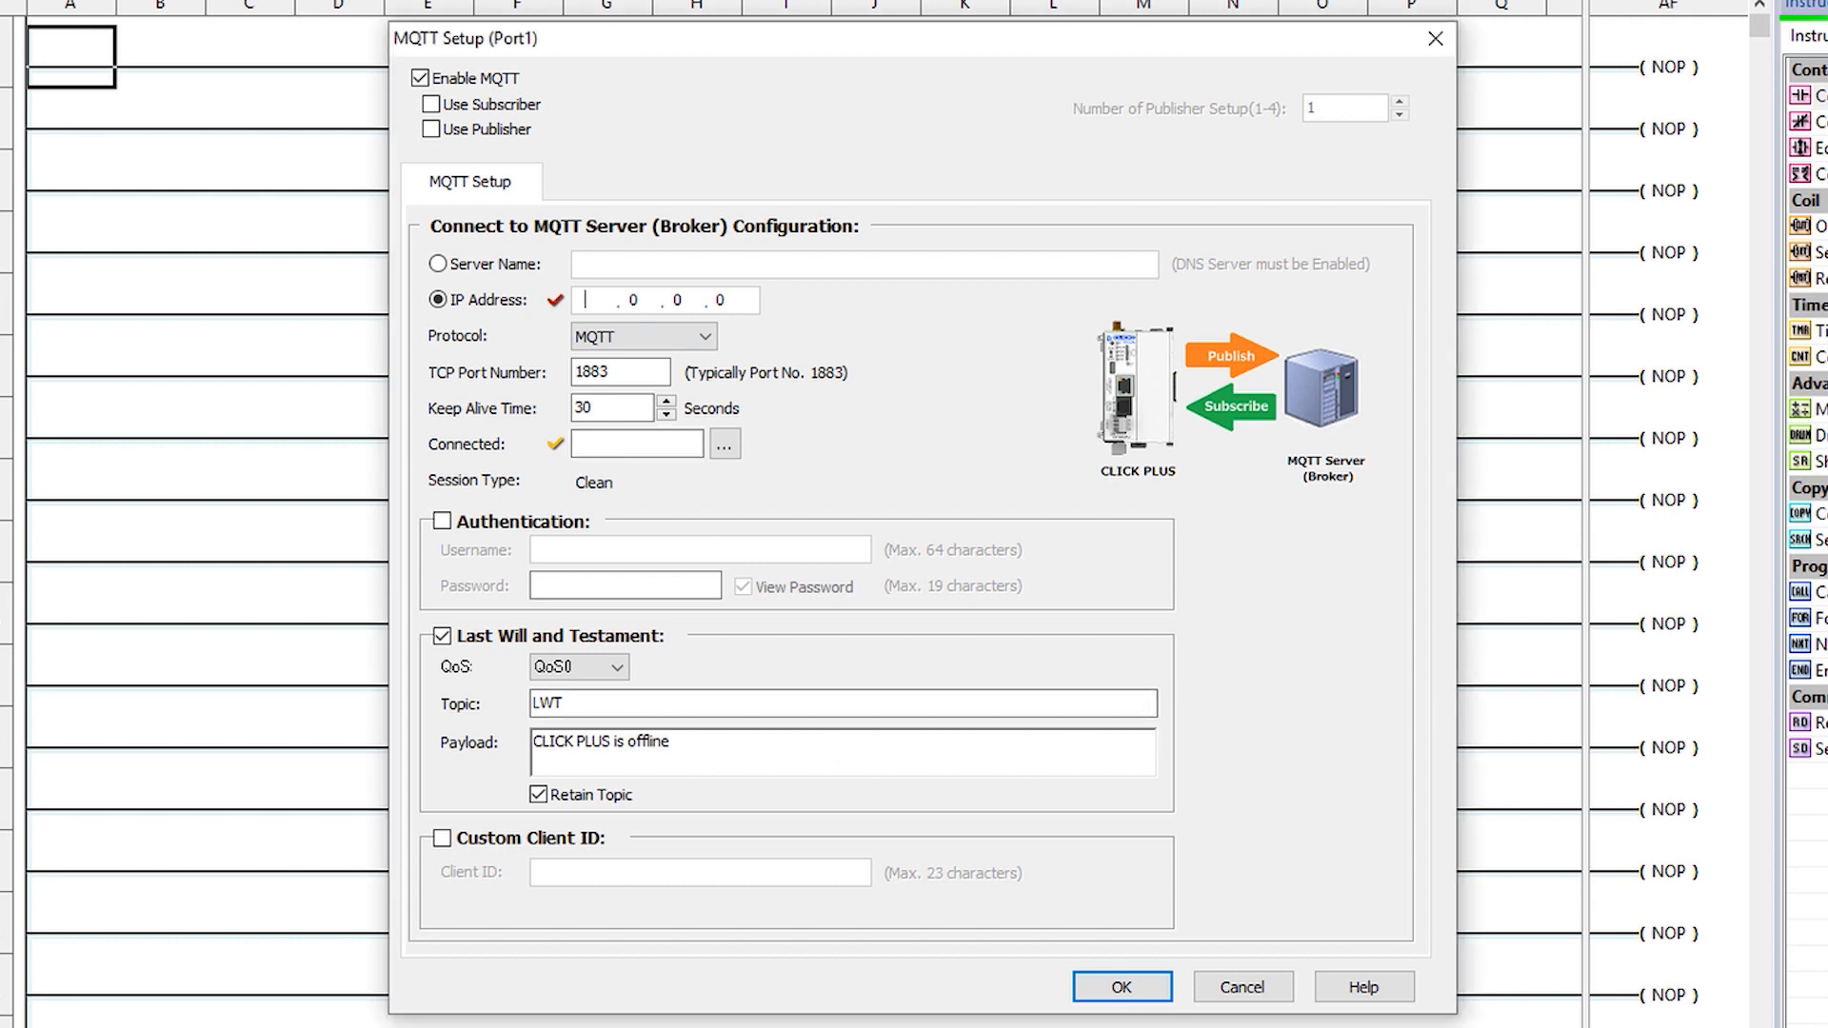
{"action": "type", "text": "169 . 254 . 56 . 105"}
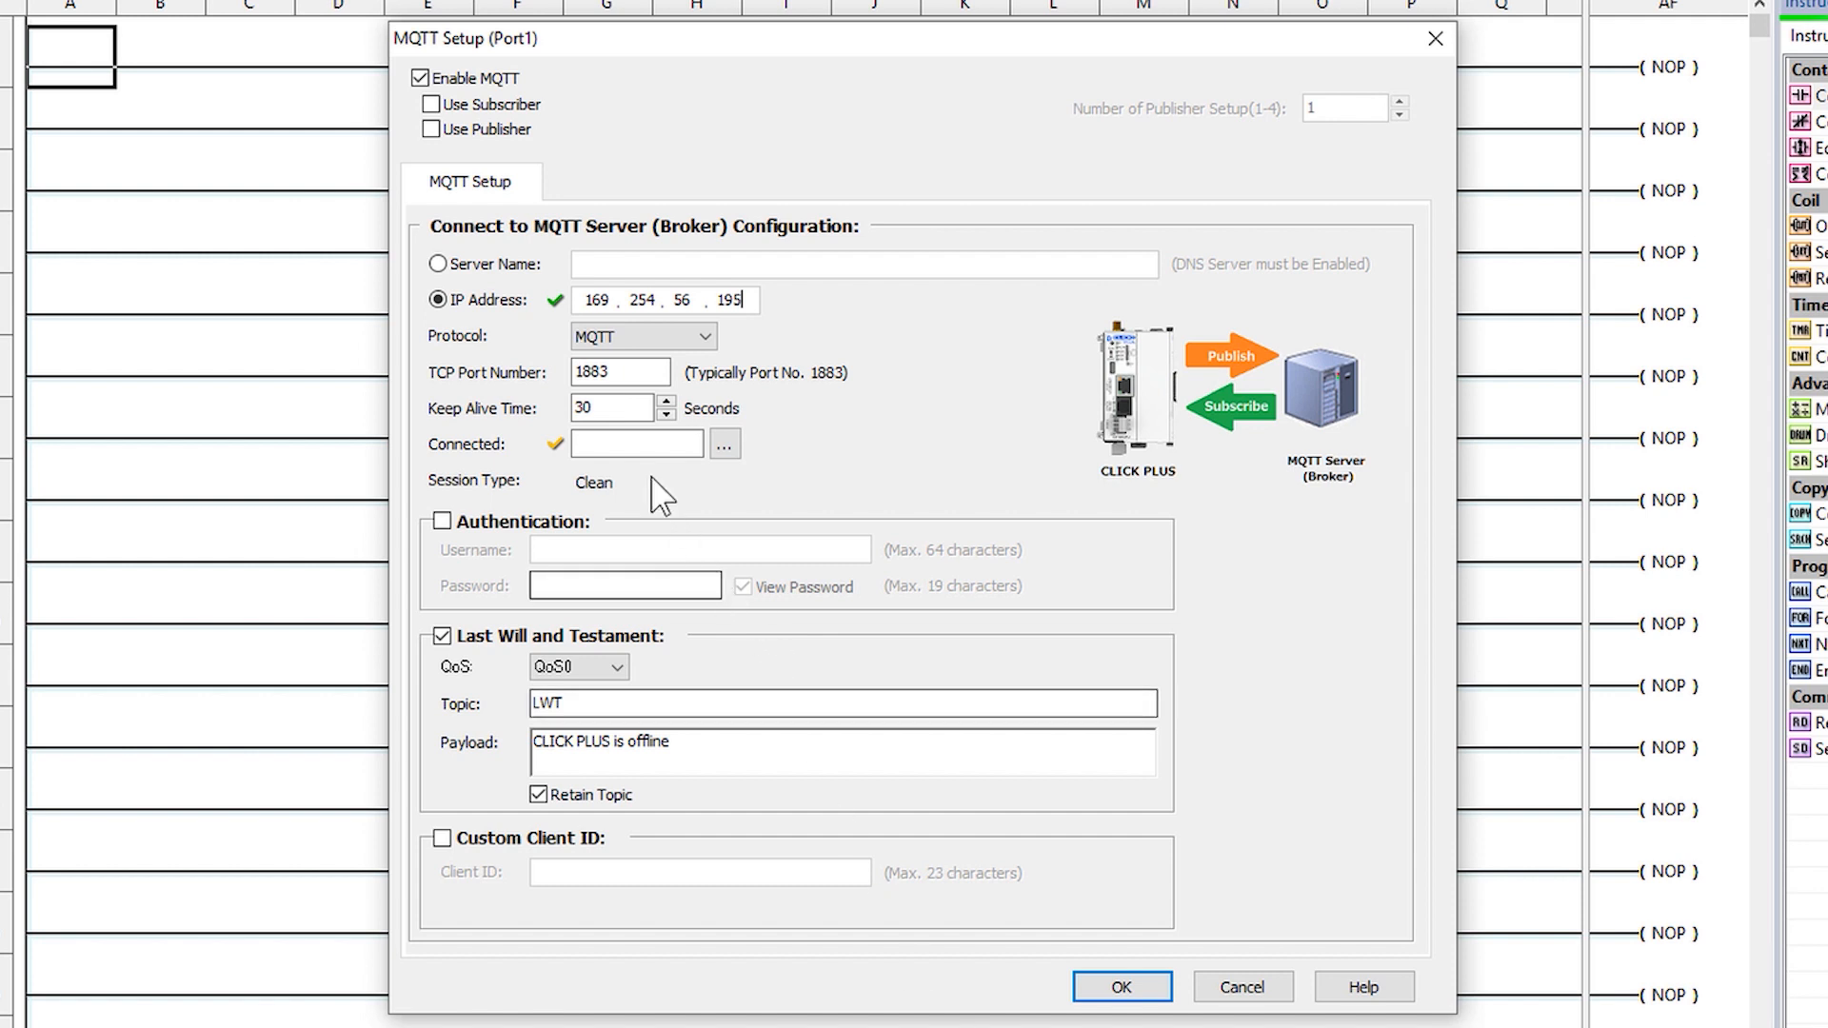
{"action": "left_click", "coordinate": [631, 444]}
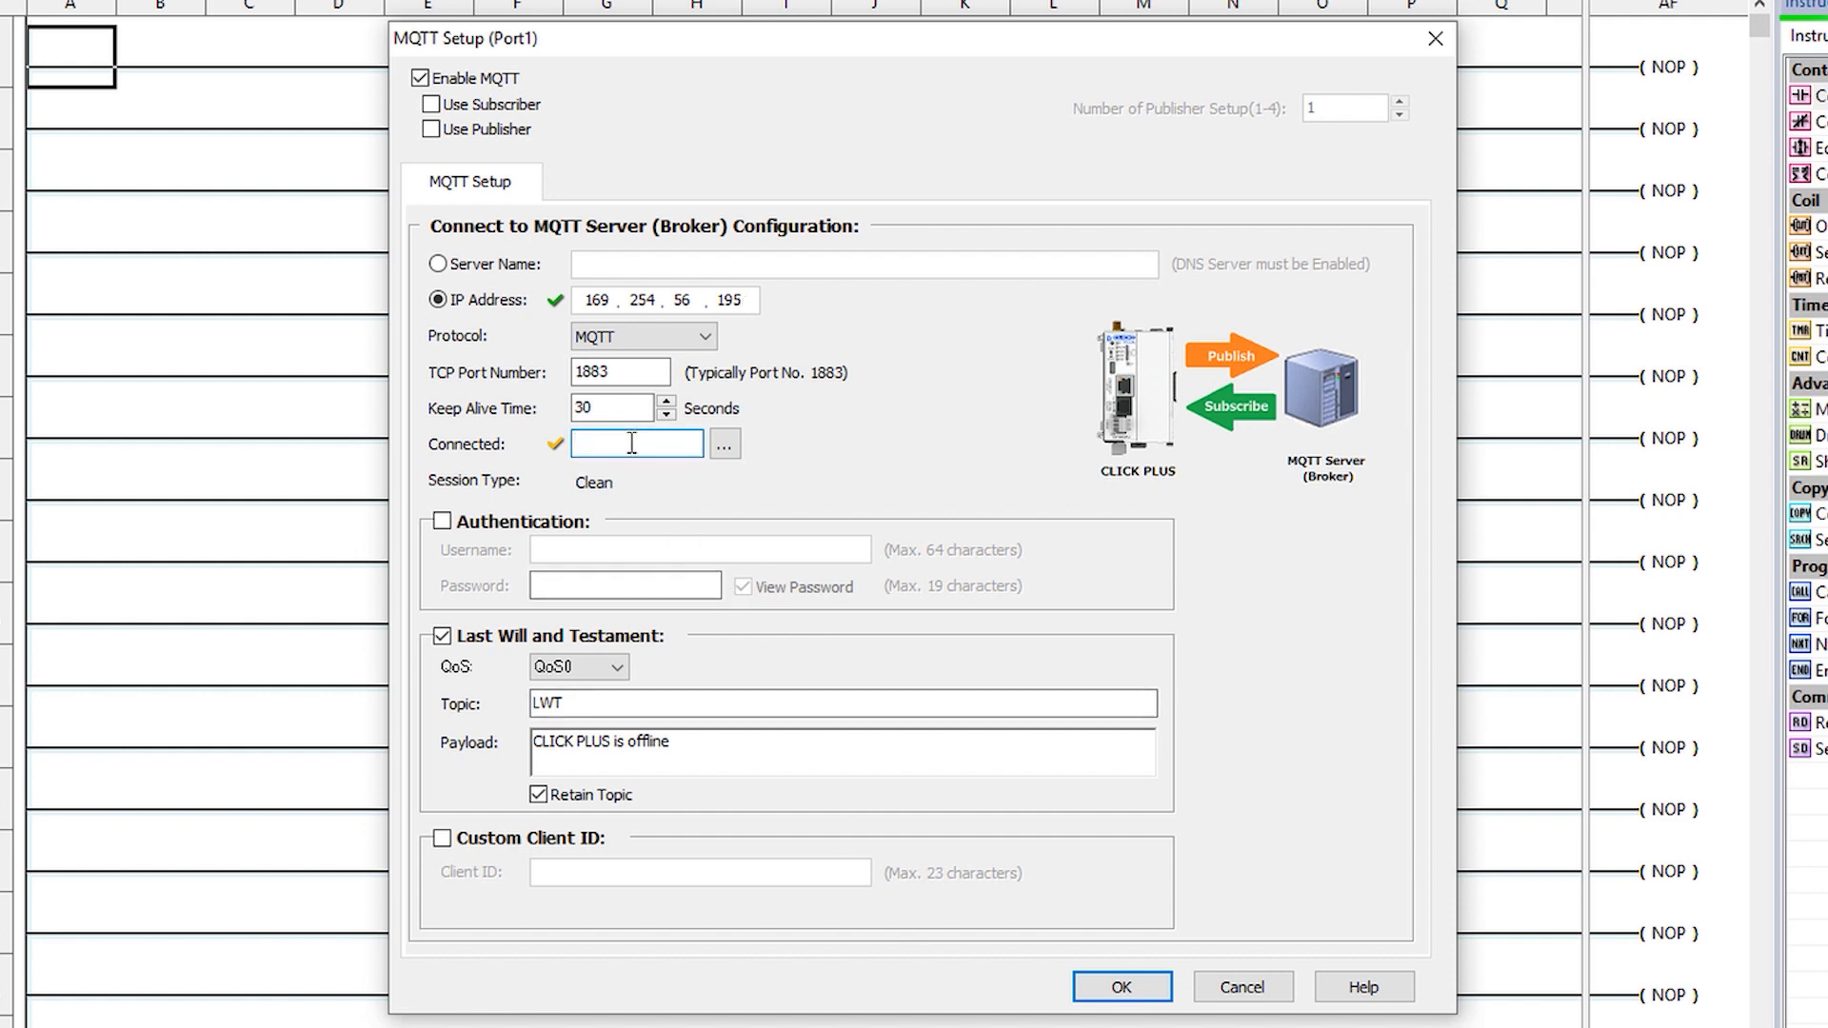
{"action": "type", "text": "c10"}
{"action": "left_click", "coordinate": [442, 522]}
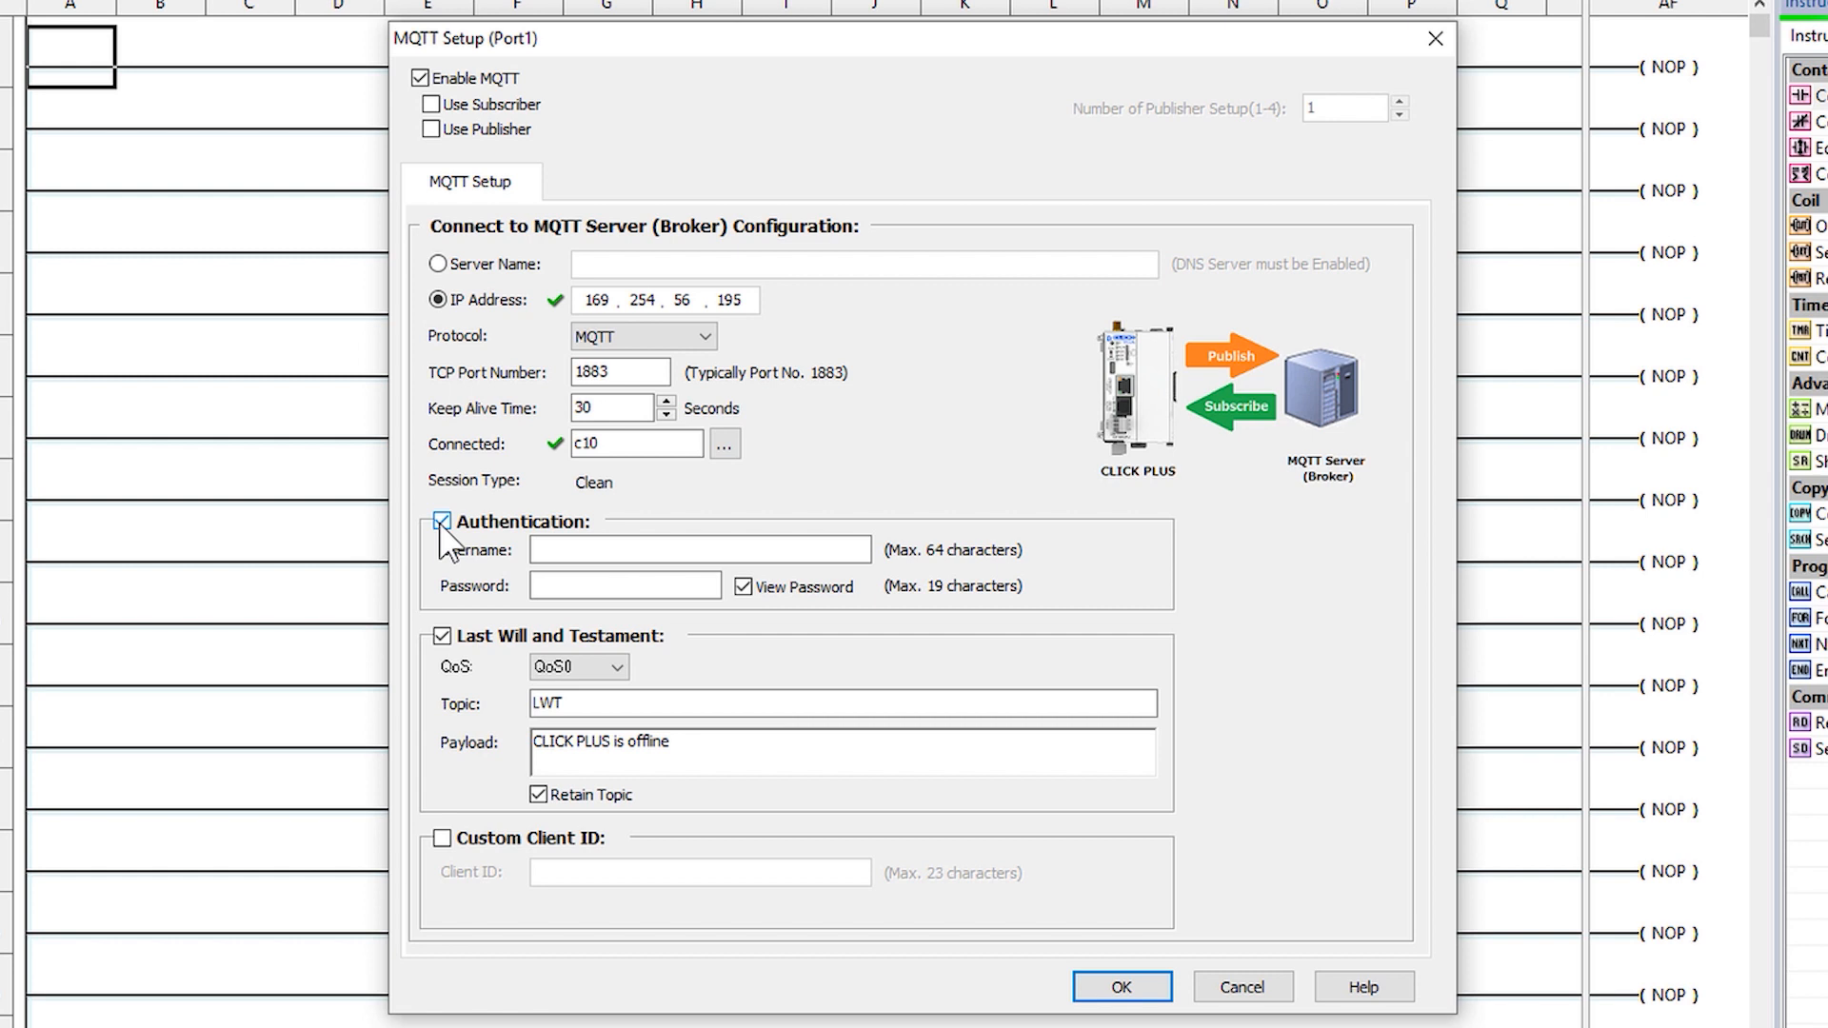
{"action": "left_click", "coordinate": [442, 522]}
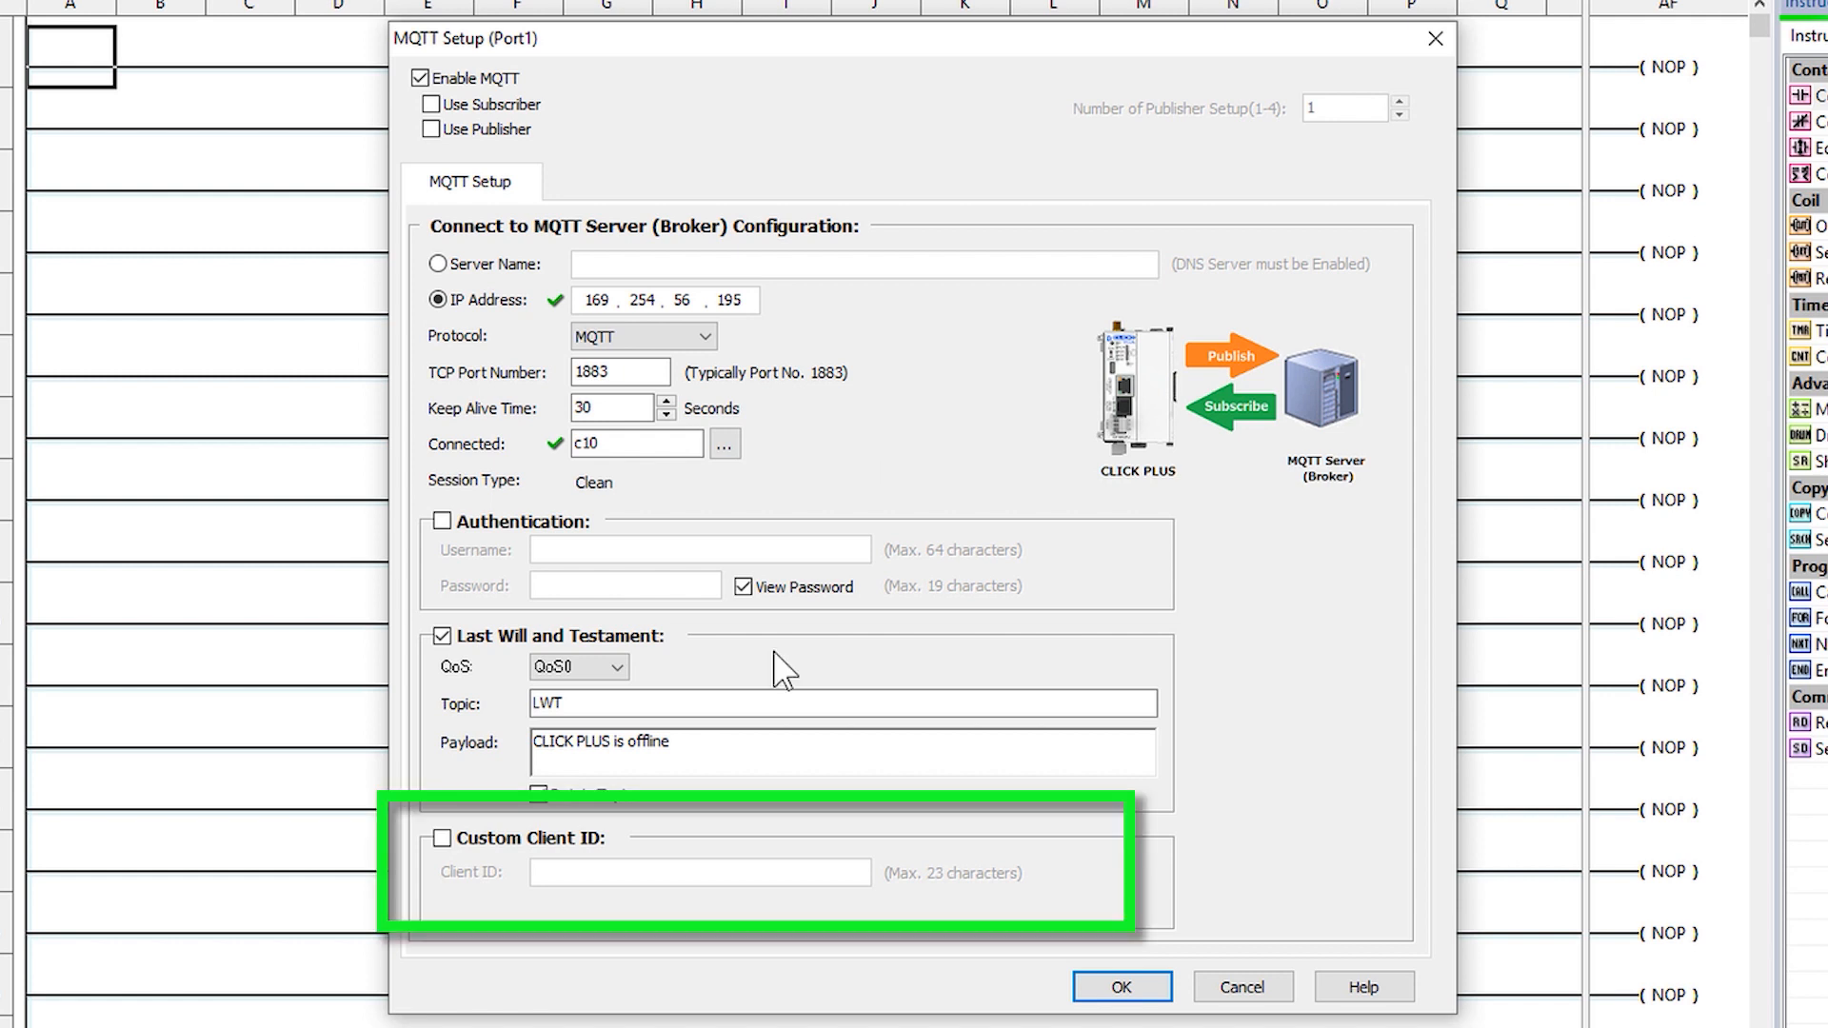
{"action": "left_click", "coordinate": [443, 838]}
{"action": "left_click", "coordinate": [443, 839]}
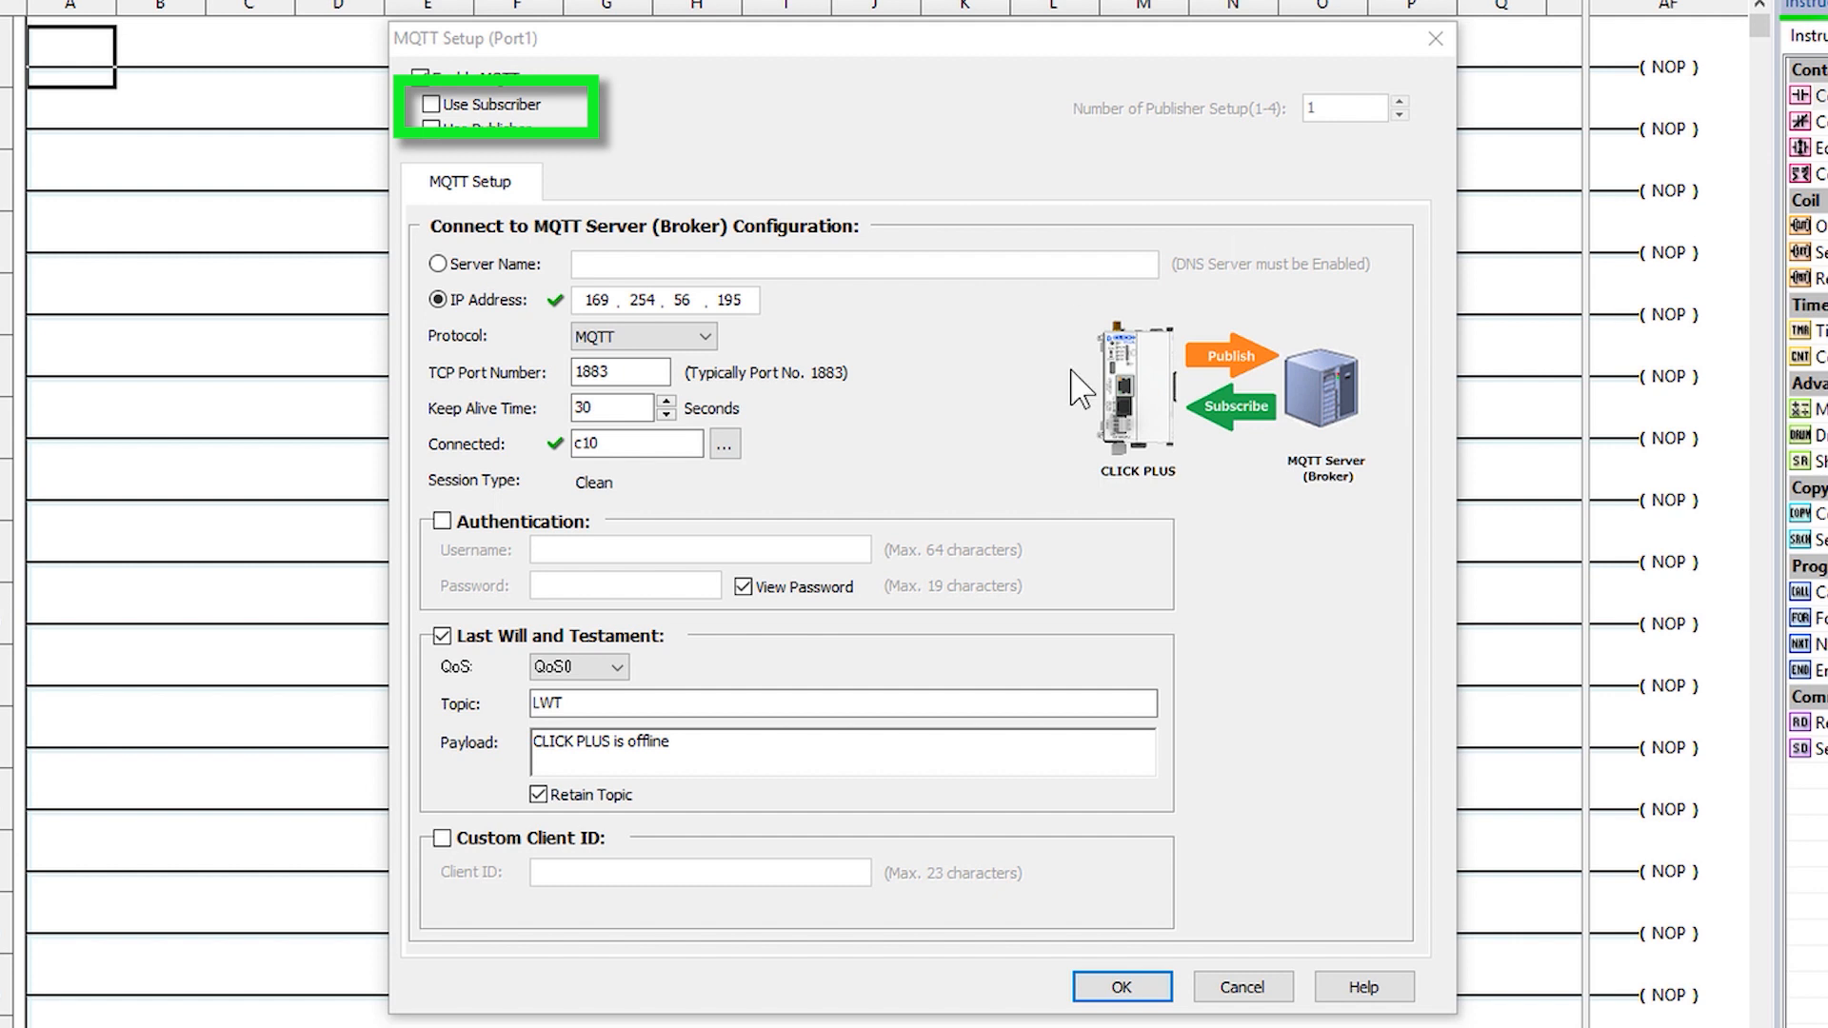
- Turn on the MQTT subscriber and enable it through bit c20 when ON
{"action": "left_click", "coordinate": [429, 107]}
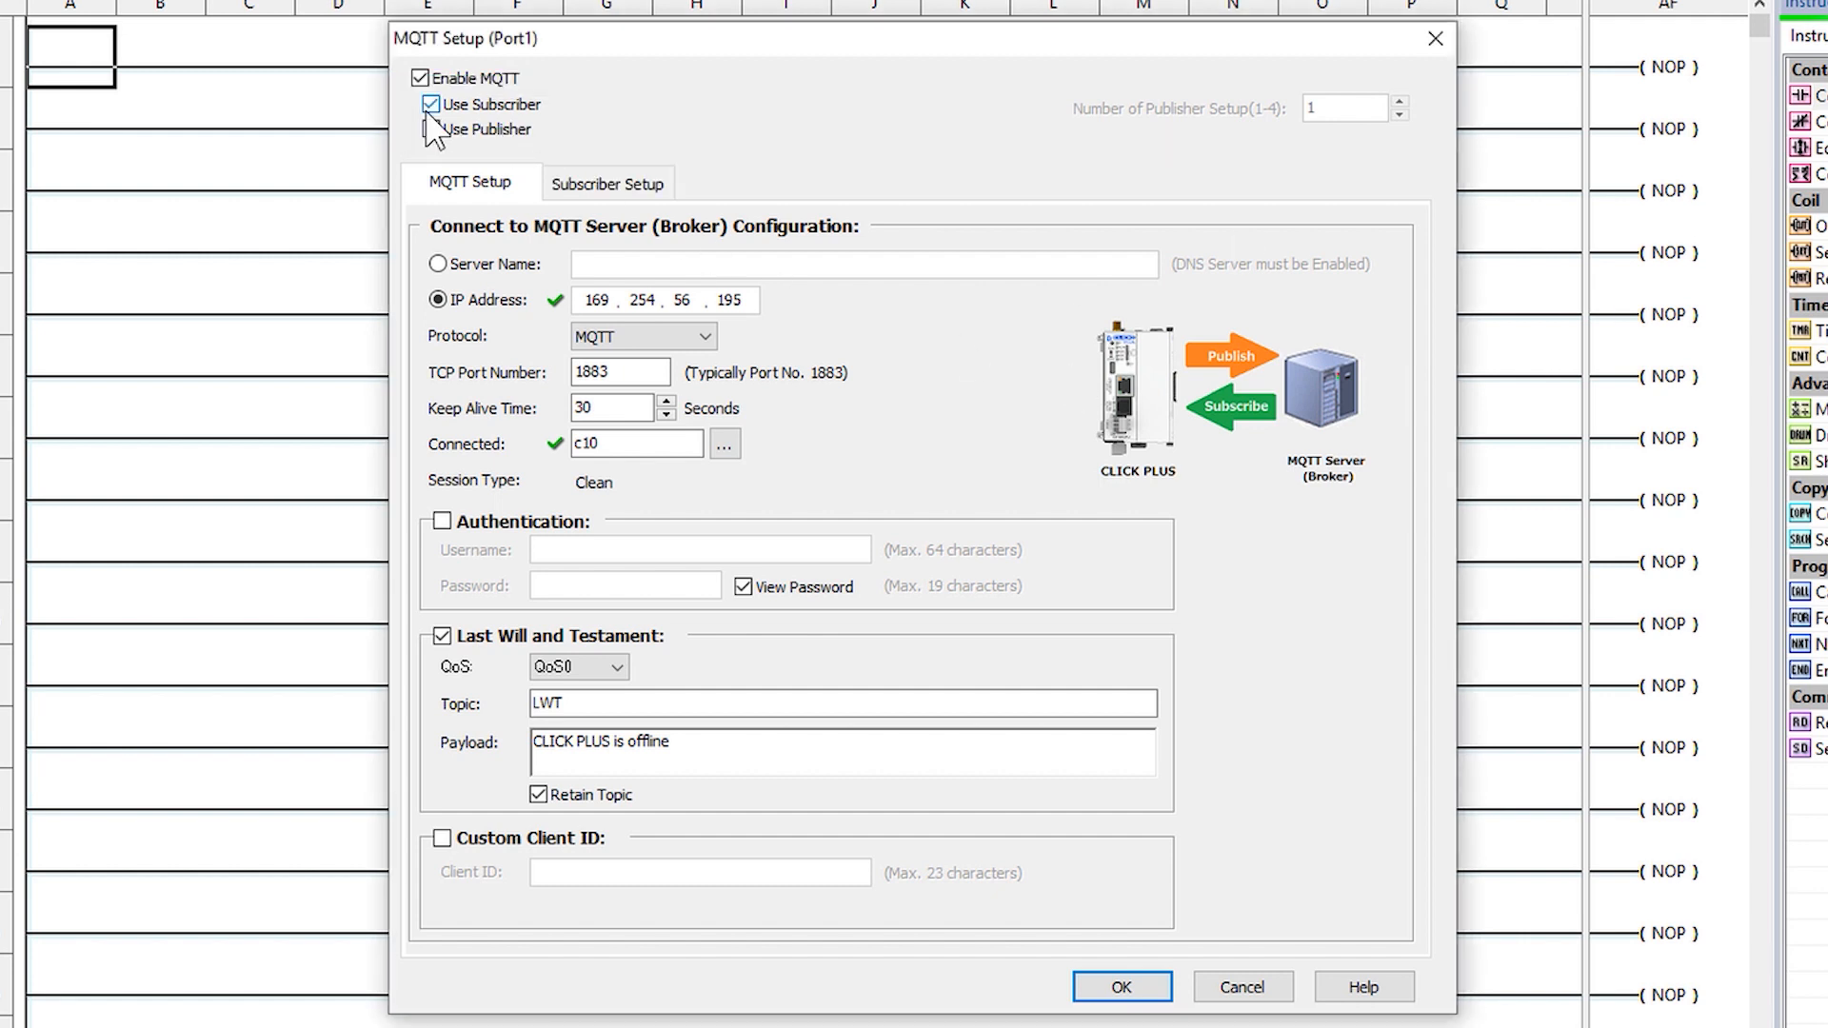
{"action": "left_click", "coordinate": [601, 187]}
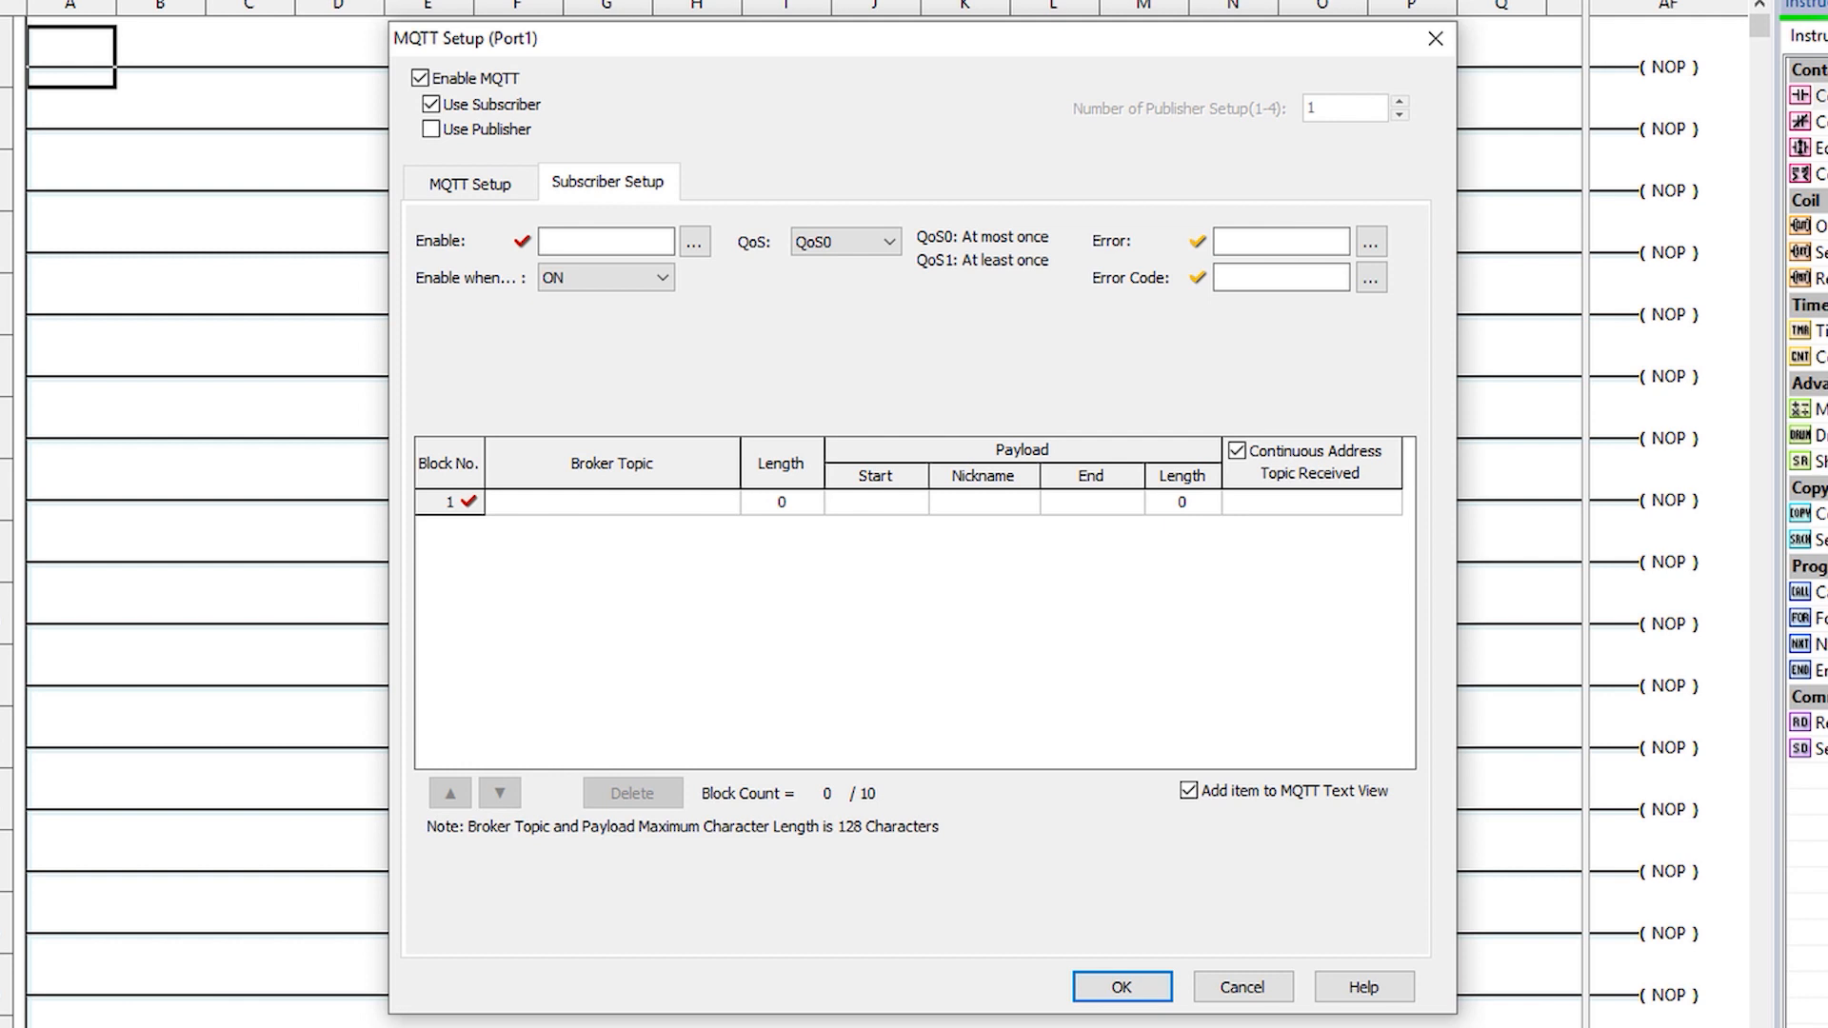
{"action": "left_click", "coordinate": [618, 235]}
{"action": "type", "text": "c20"}
{"action": "left_click", "coordinate": [663, 278]}
{"action": "left_click", "coordinate": [663, 300]}
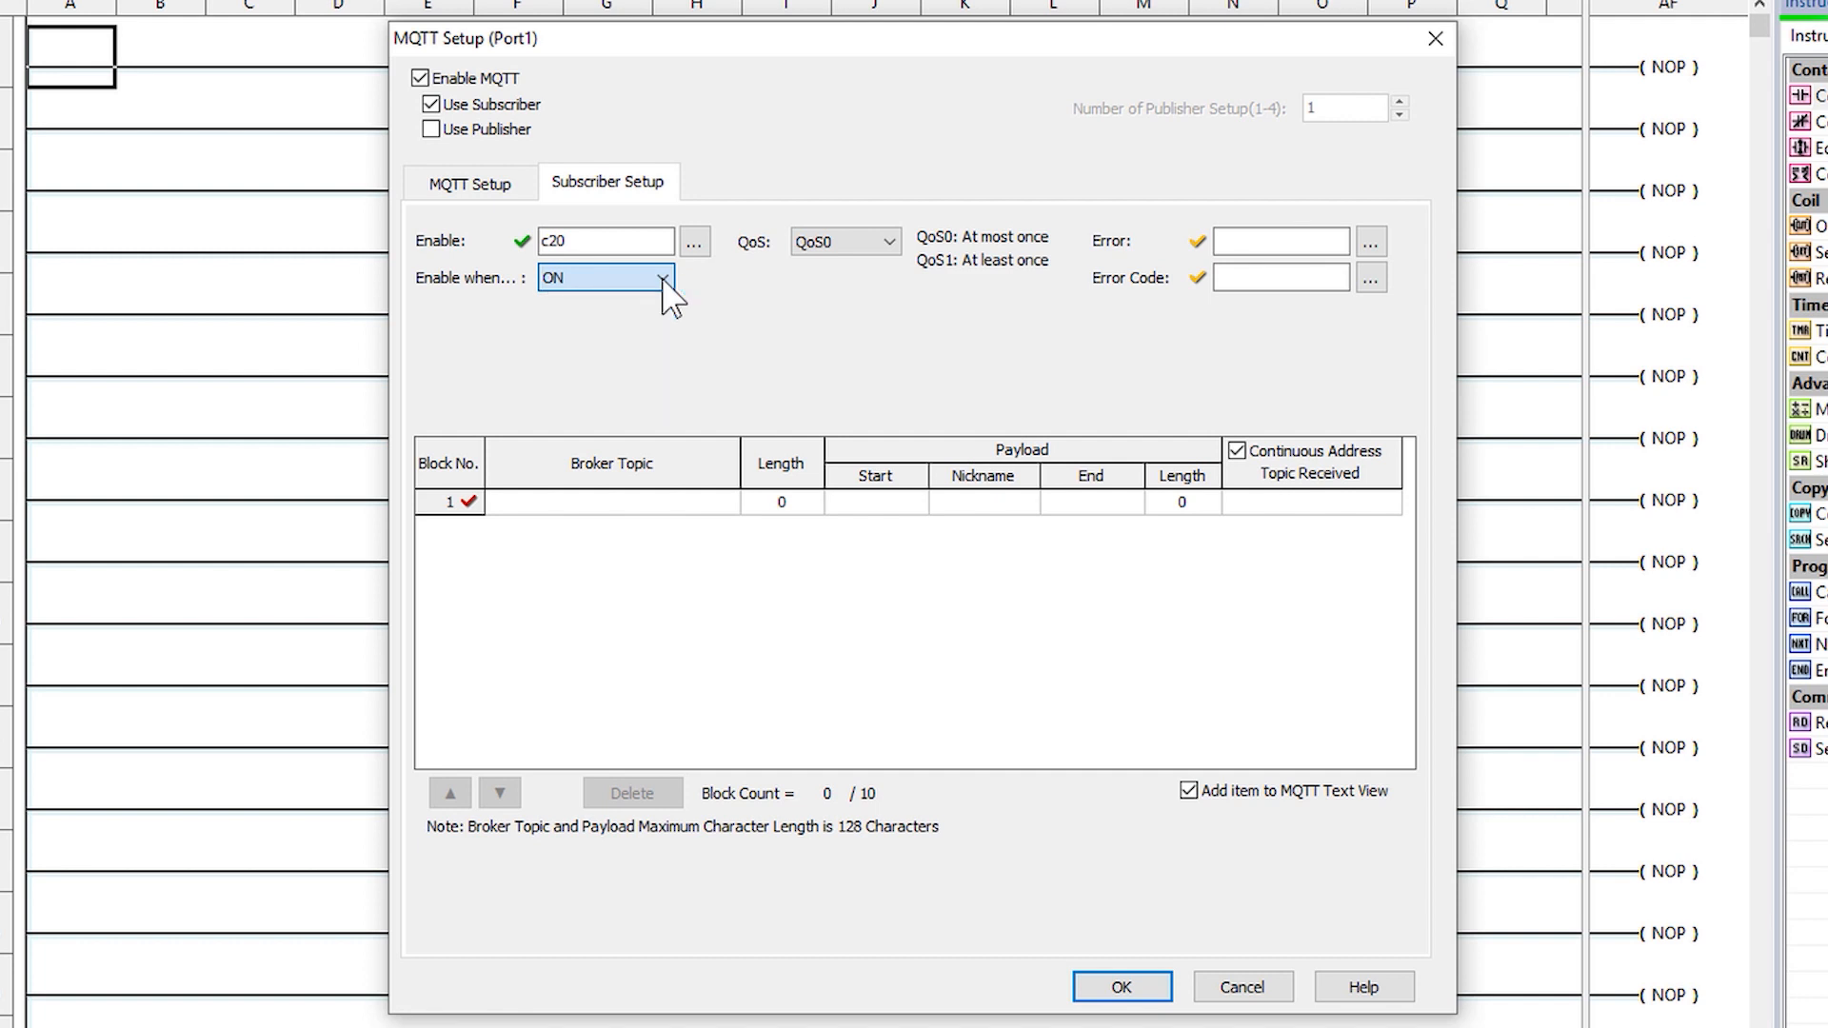
- Assign c21 as the subscriber's Error bit and ds1 as its Error Code register
{"action": "left_click", "coordinate": [1237, 242]}
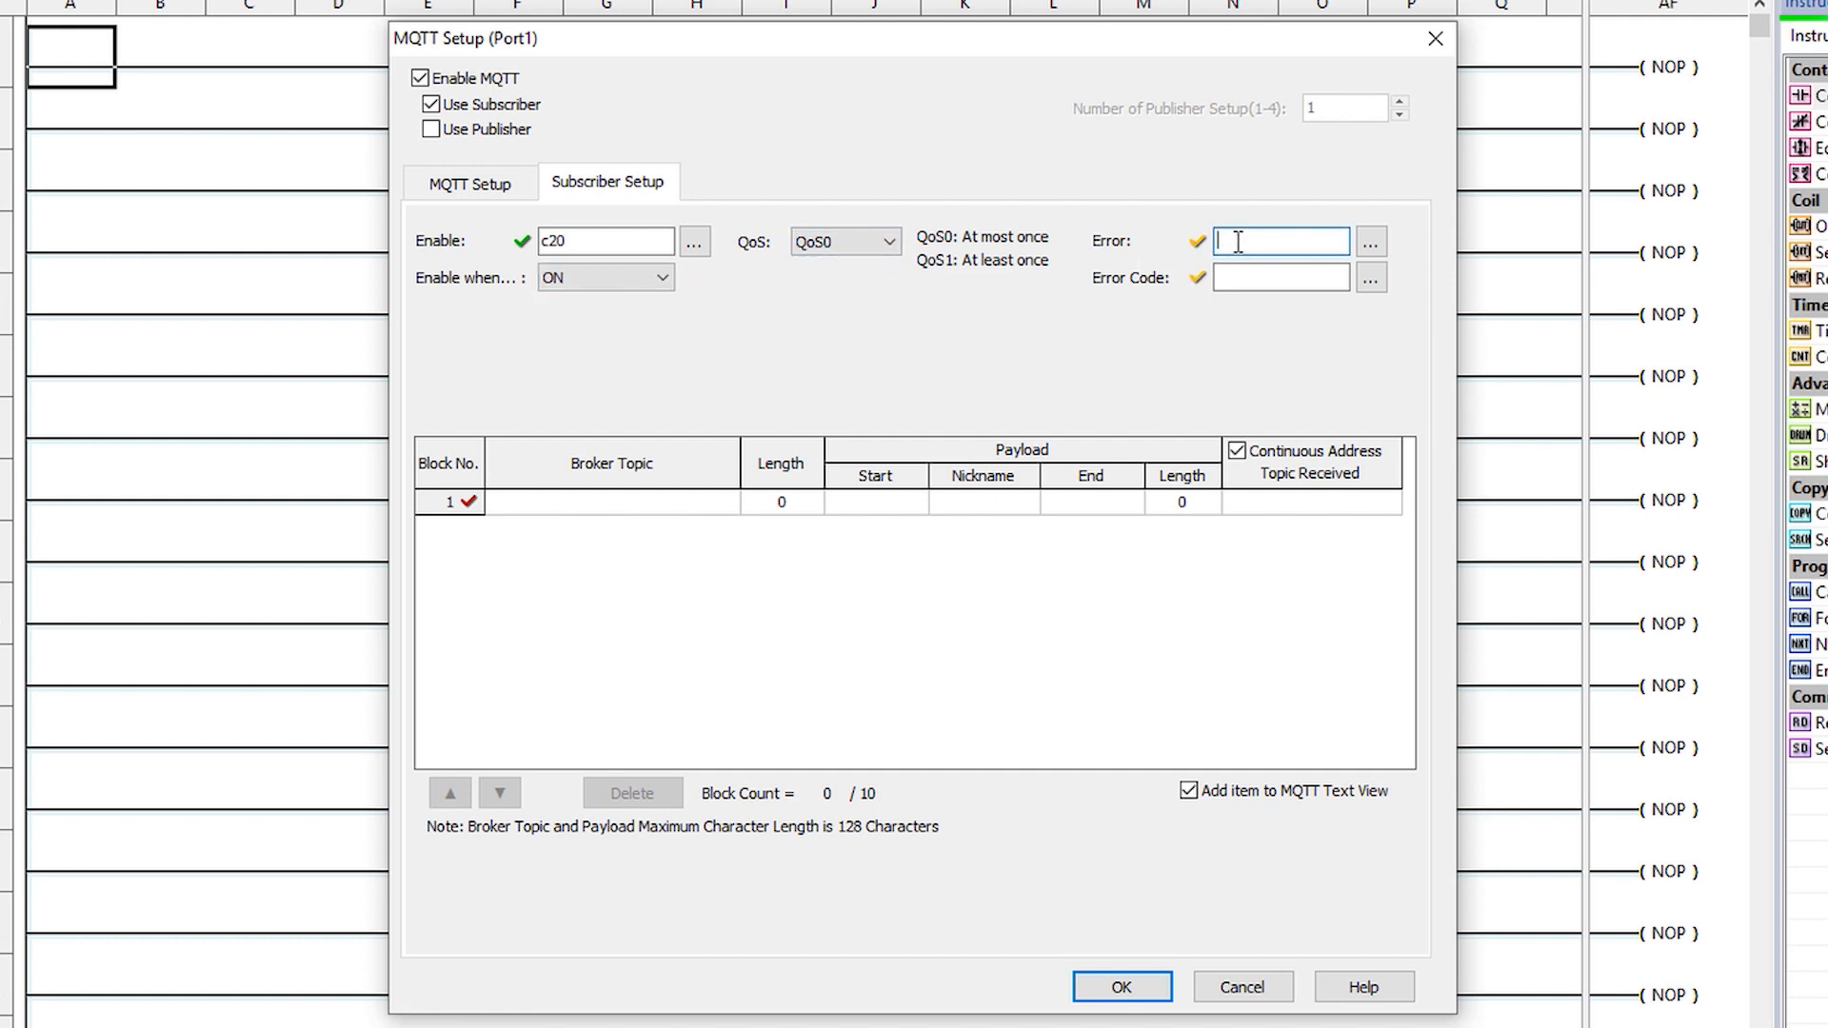
{"action": "type", "text": "c21"}
{"action": "key", "text": "Tab"}
{"action": "key", "text": "Tab"}
{"action": "type", "text": "ds1"}
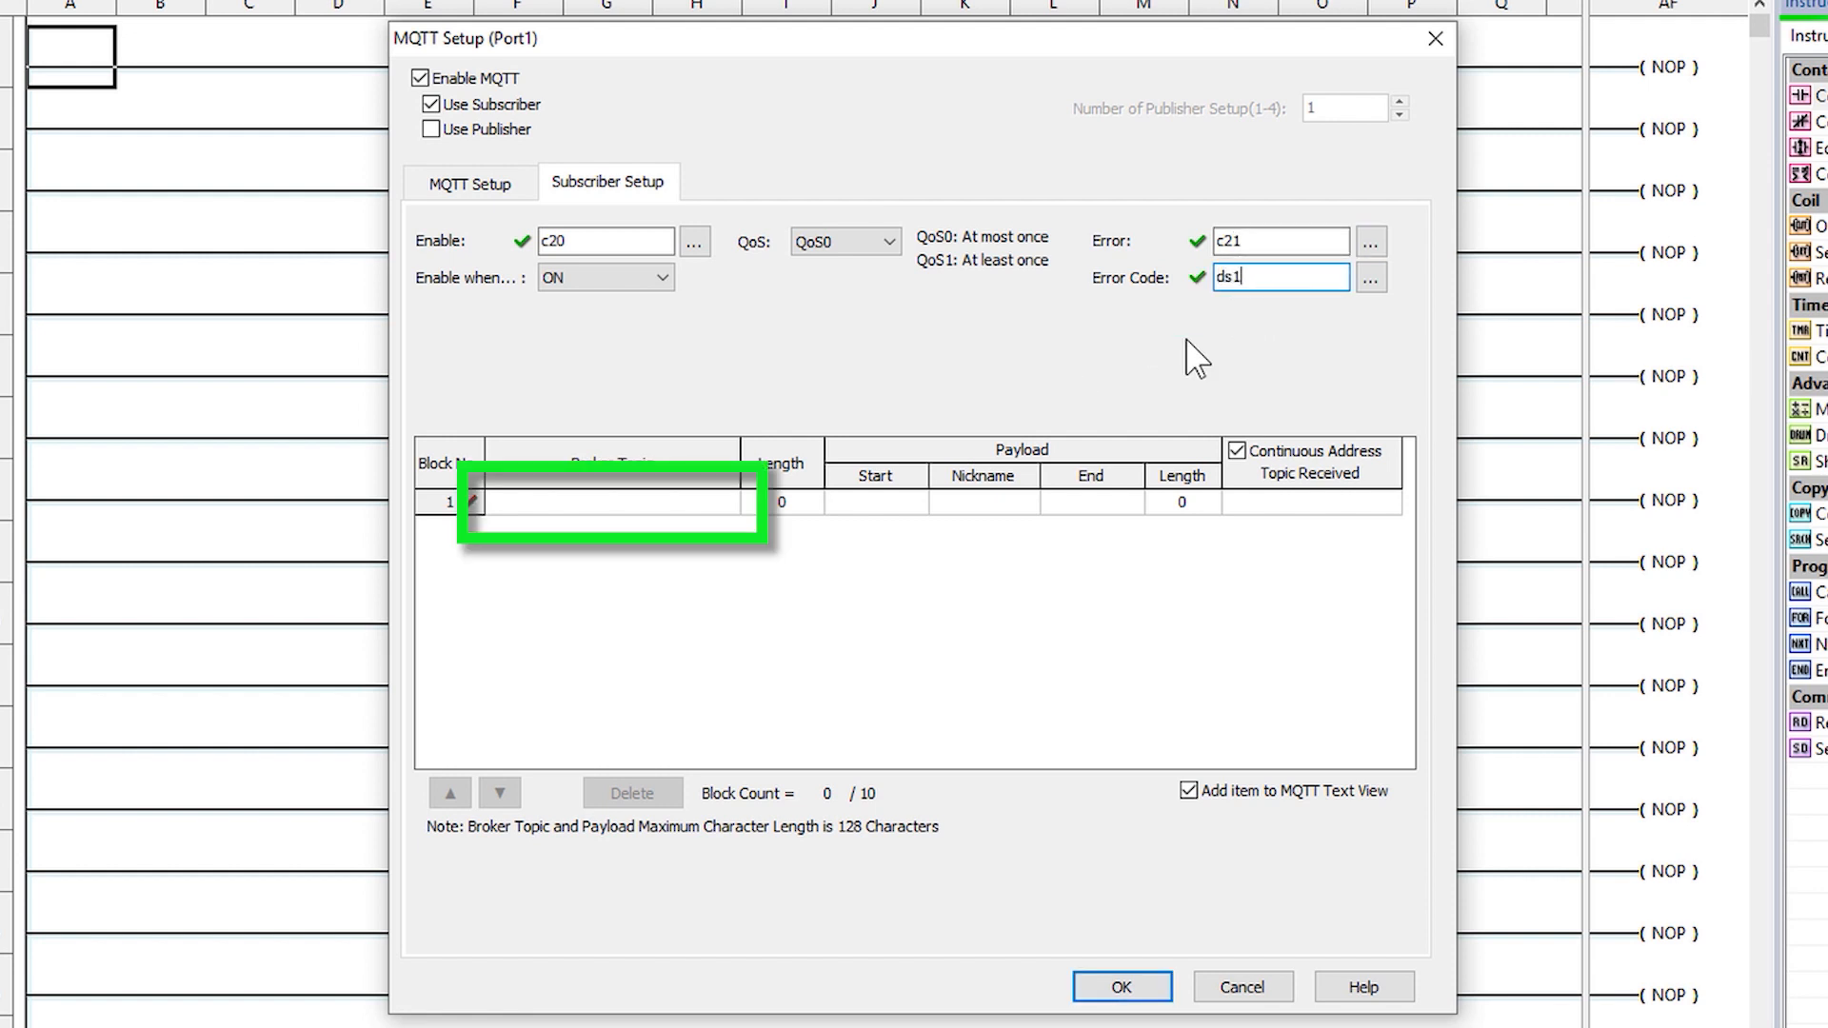
- Add testTopic to the broker topics list and assign it to subscriber block 1
{"action": "left_click", "coordinate": [681, 502]}
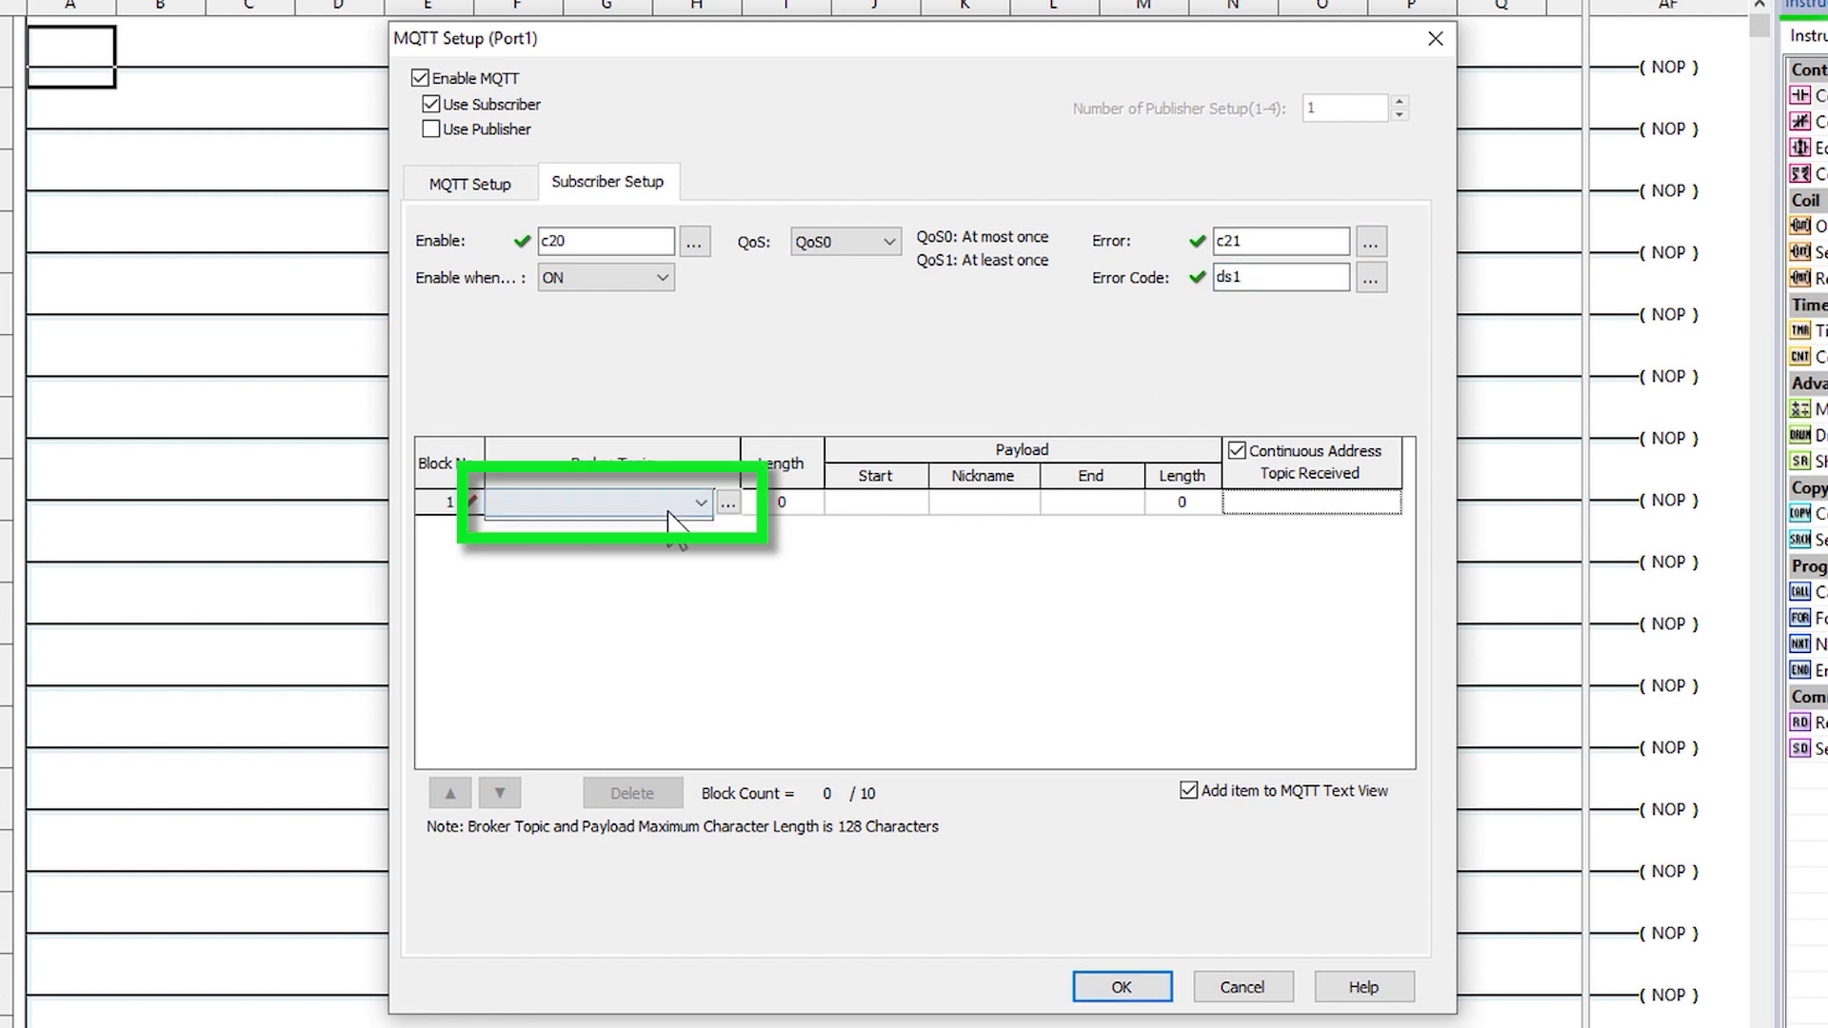
{"action": "left_click", "coordinate": [729, 505]}
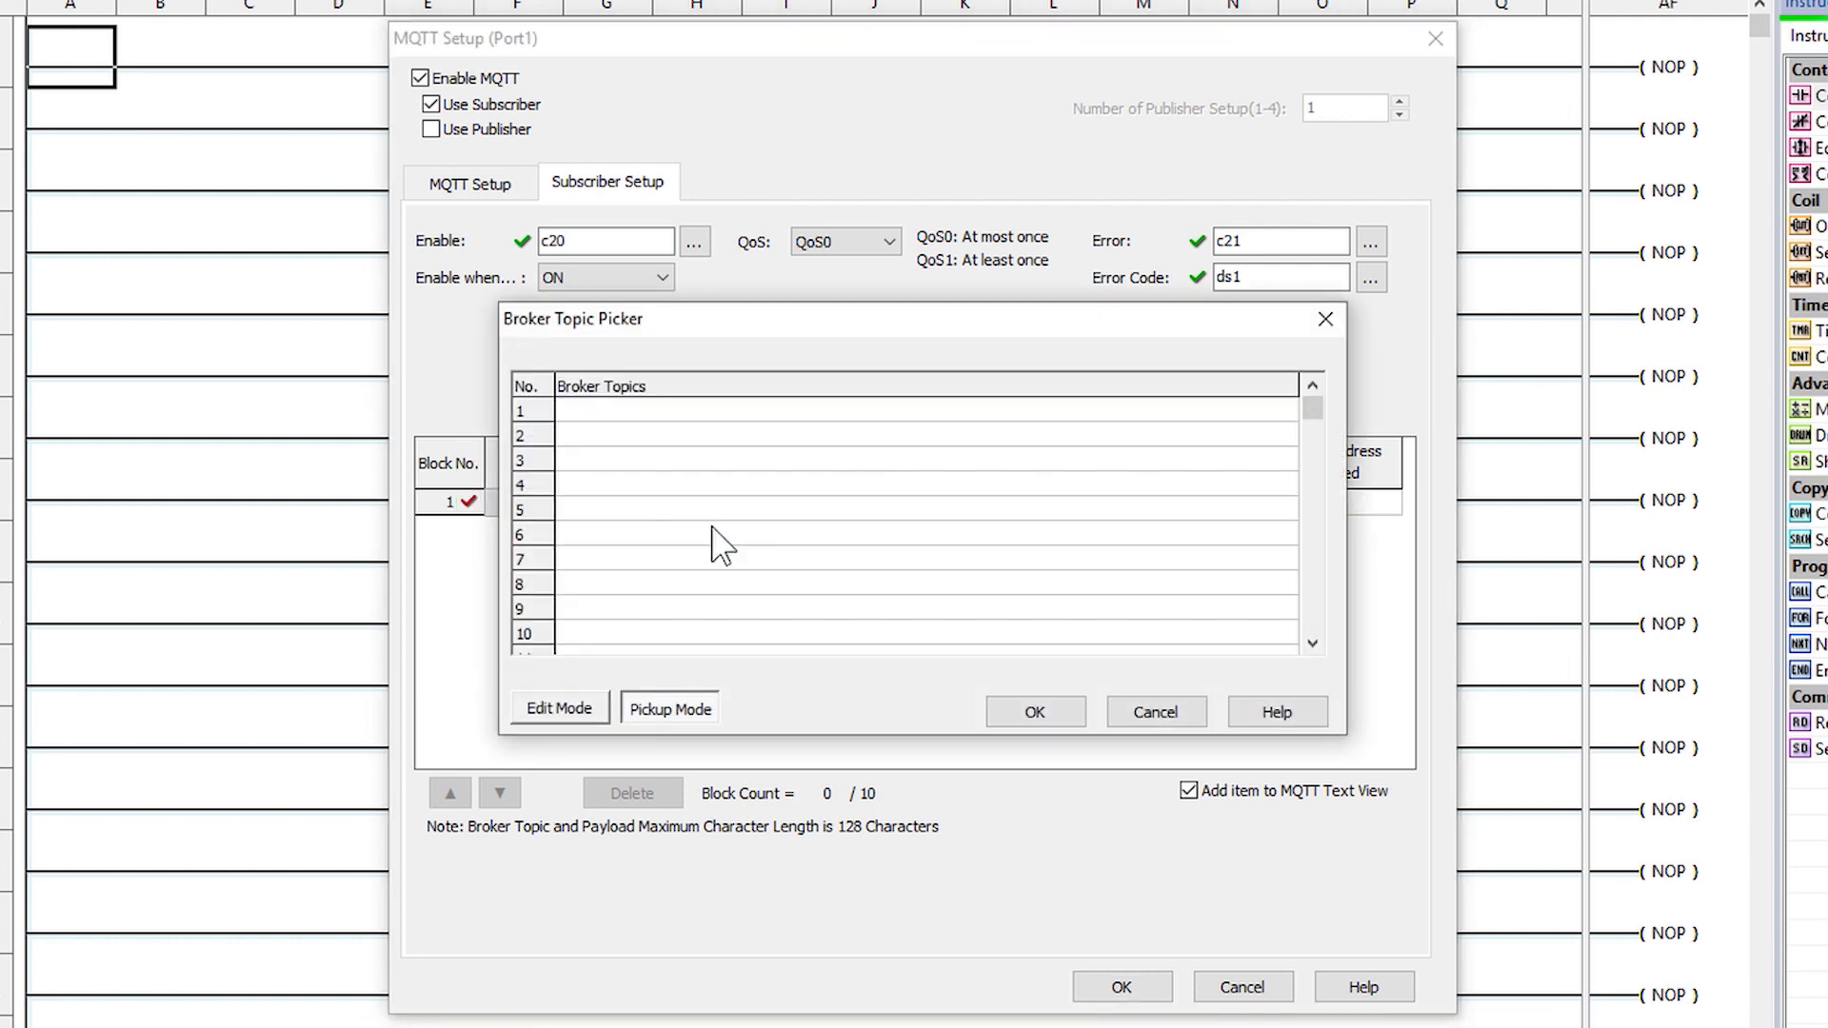
{"action": "left_click", "coordinate": [580, 710]}
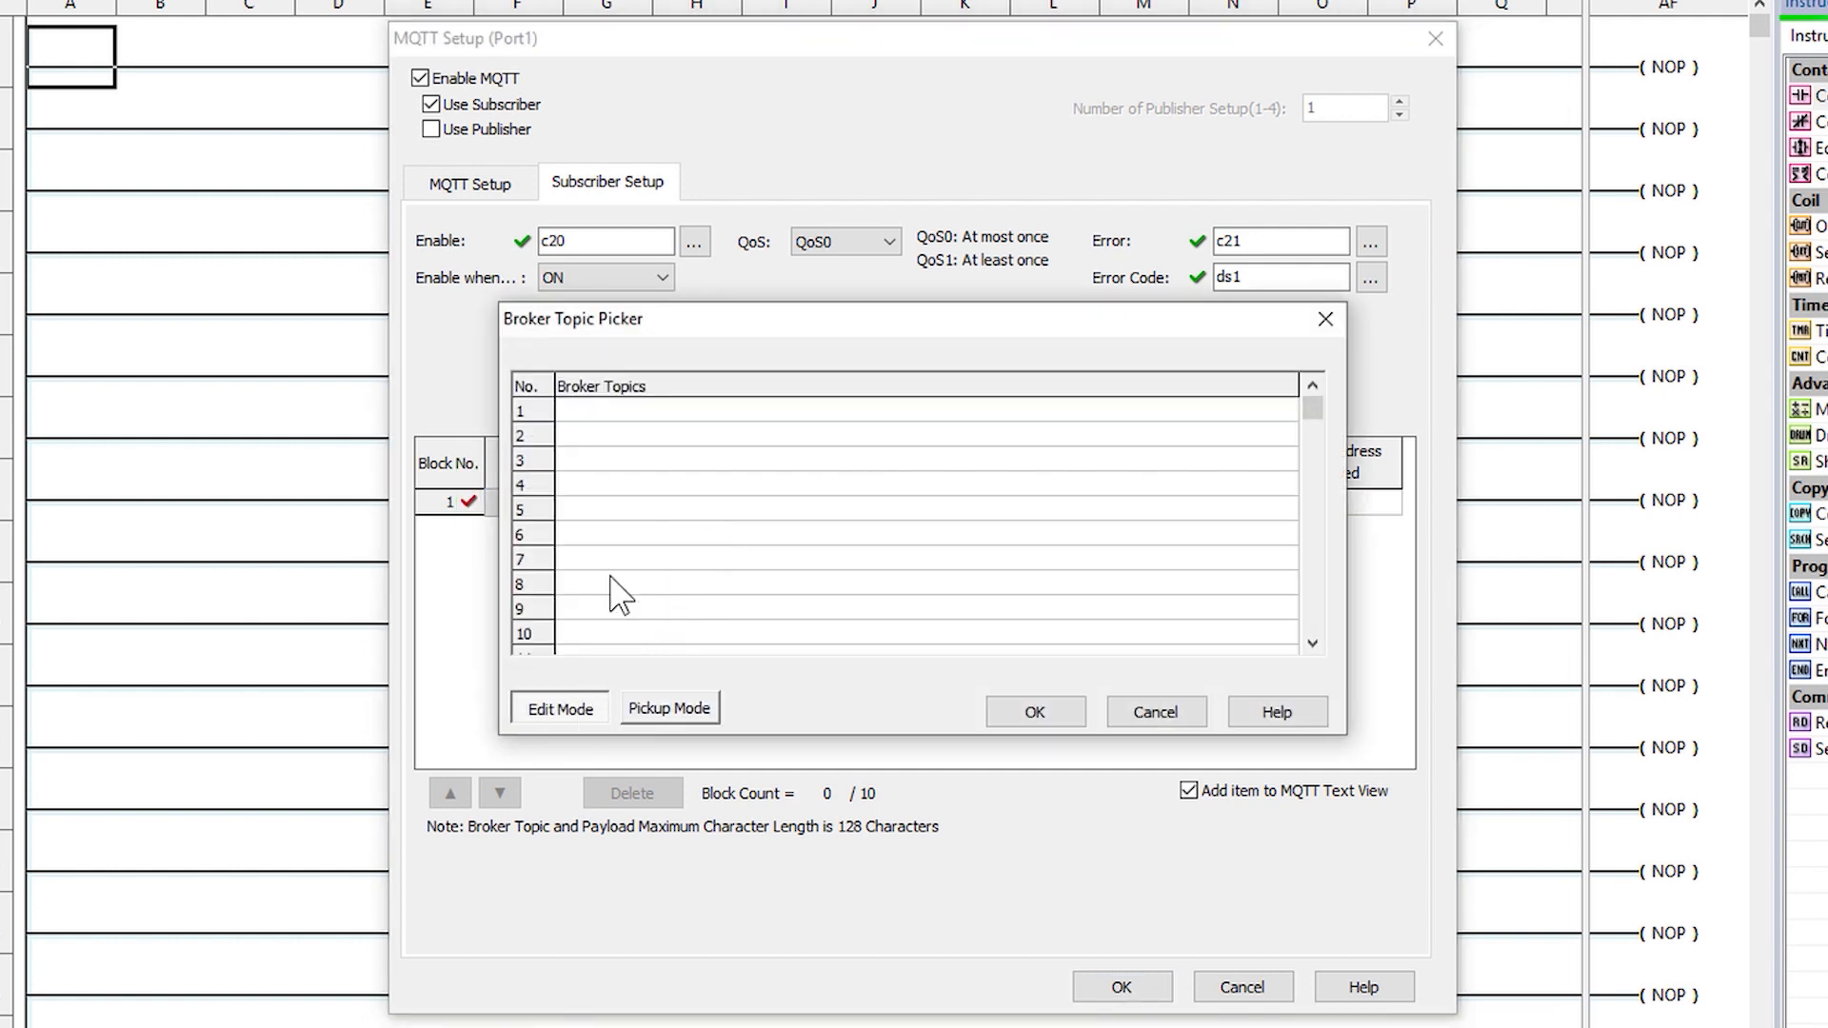
{"action": "left_click", "coordinate": [635, 412]}
{"action": "type", "text": "test"}
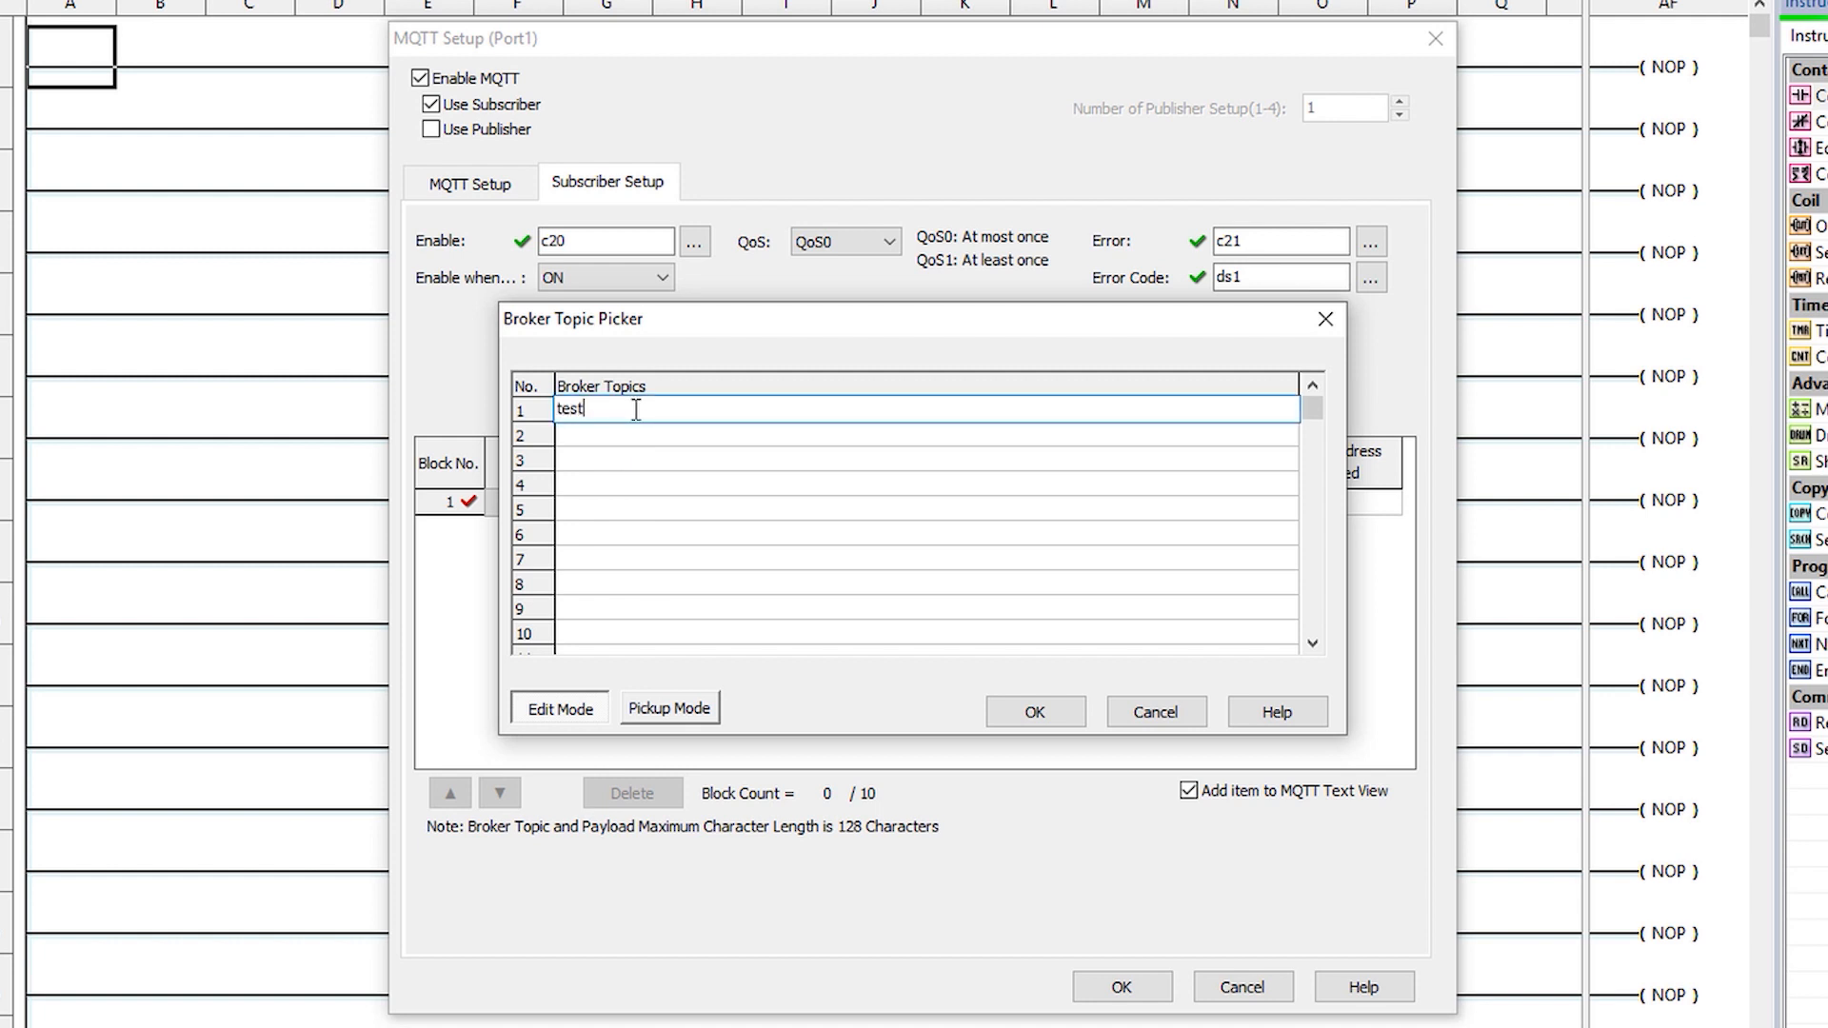
{"action": "type", "text": "Topic"}
{"action": "left_click", "coordinate": [1045, 716]}
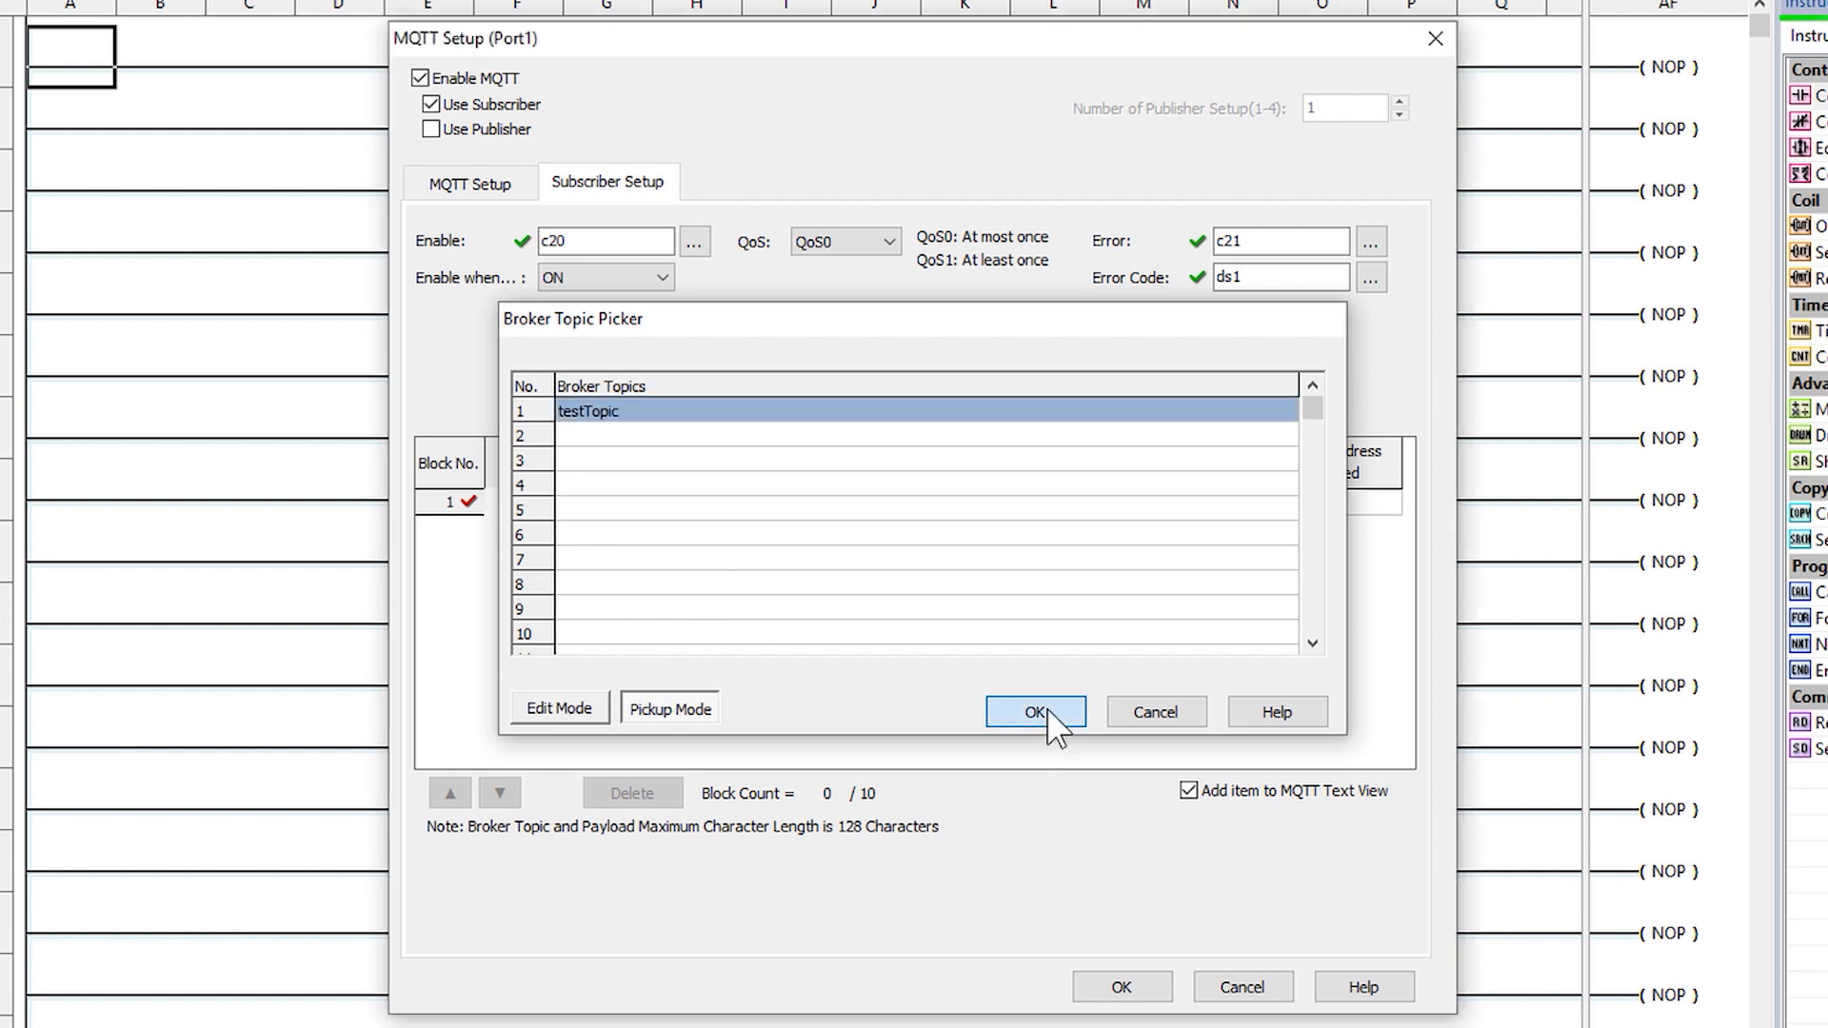
{"action": "left_click", "coordinate": [1038, 713]}
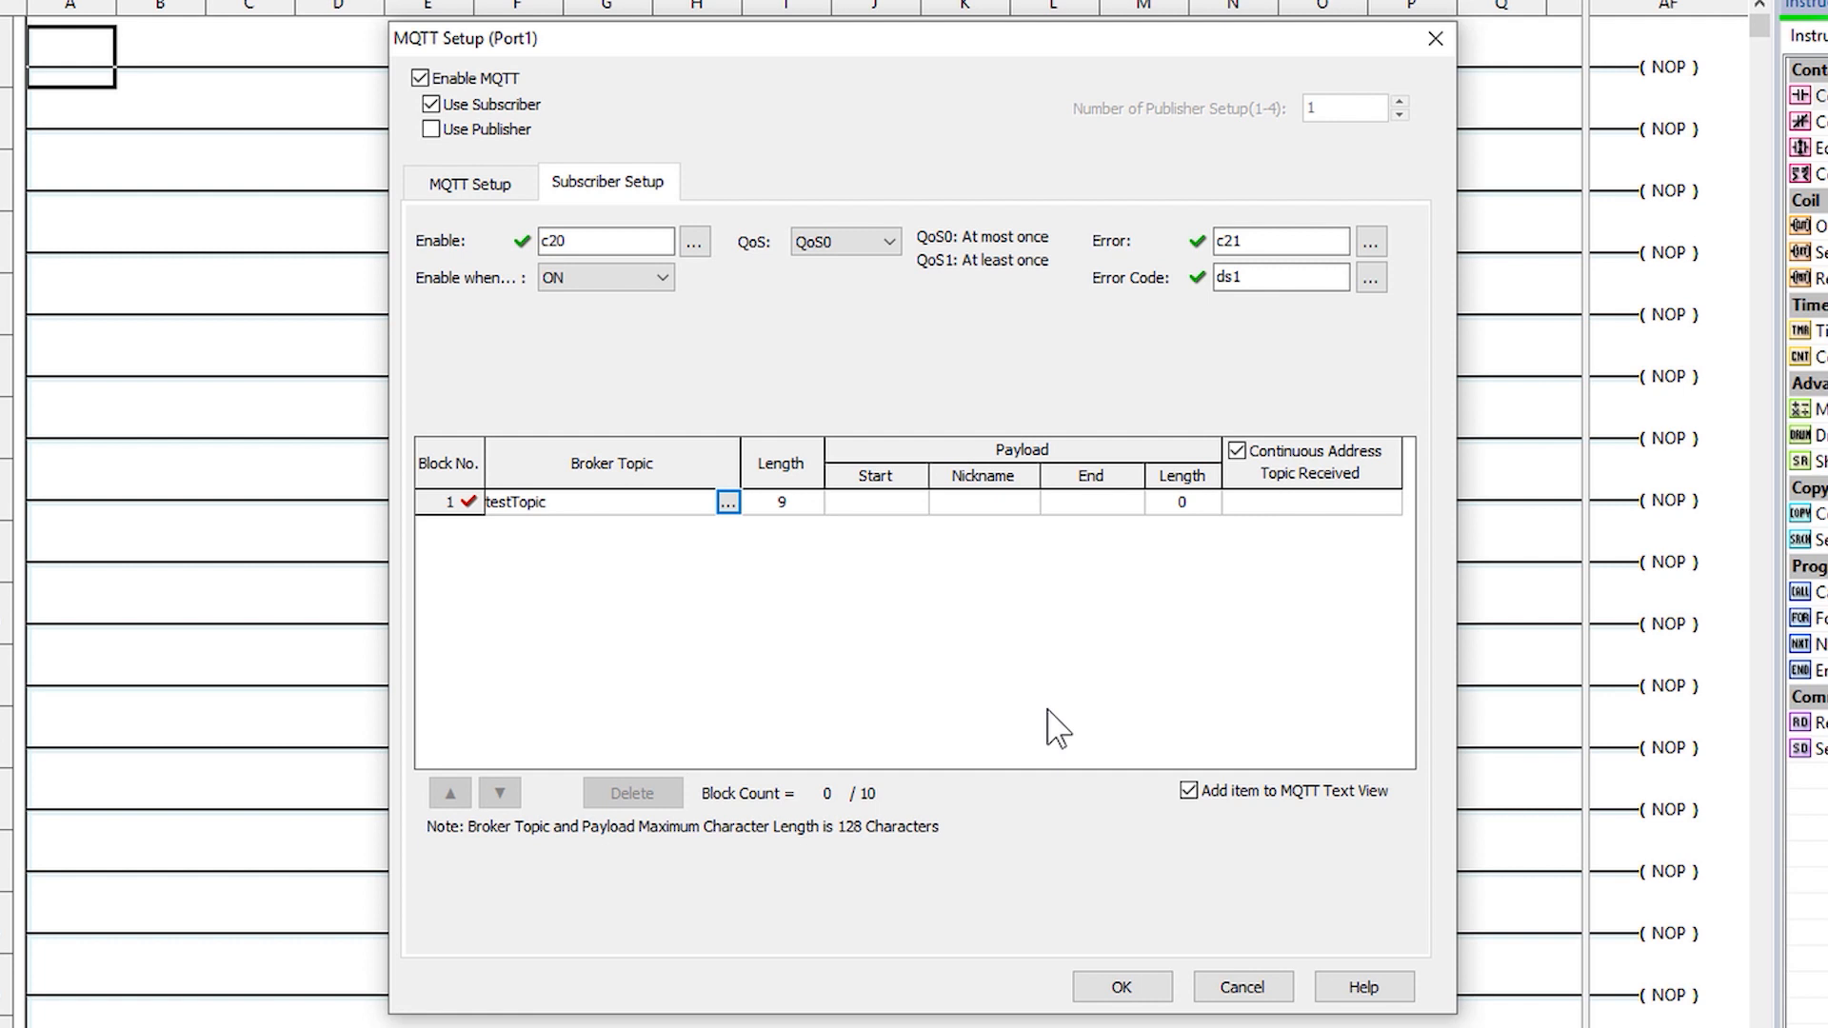
- Set the payload range of subscriber block 1 from TXT1 to TXT12 and accept the MQTT setup
{"action": "left_click", "coordinate": [886, 505]}
{"action": "type", "text": "TXT1"}
{"action": "left_click", "coordinate": [1088, 504]}
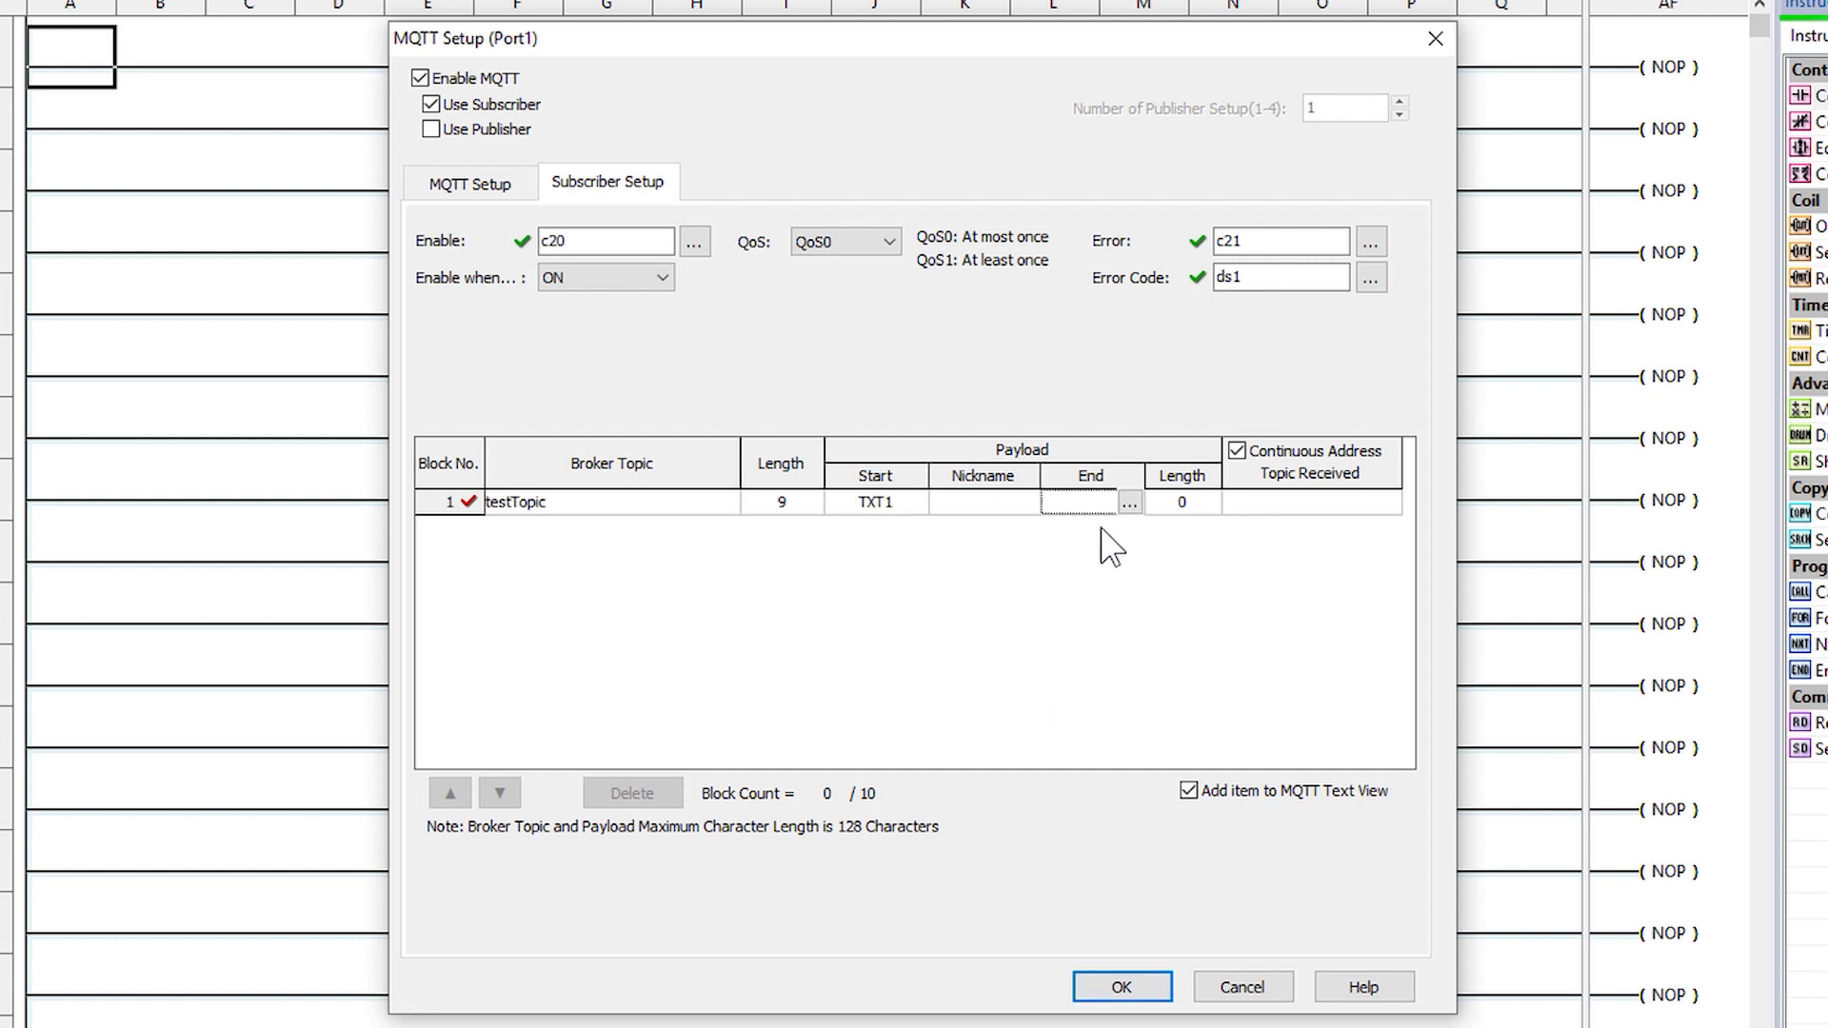
{"action": "type", "text": "TXT12"}
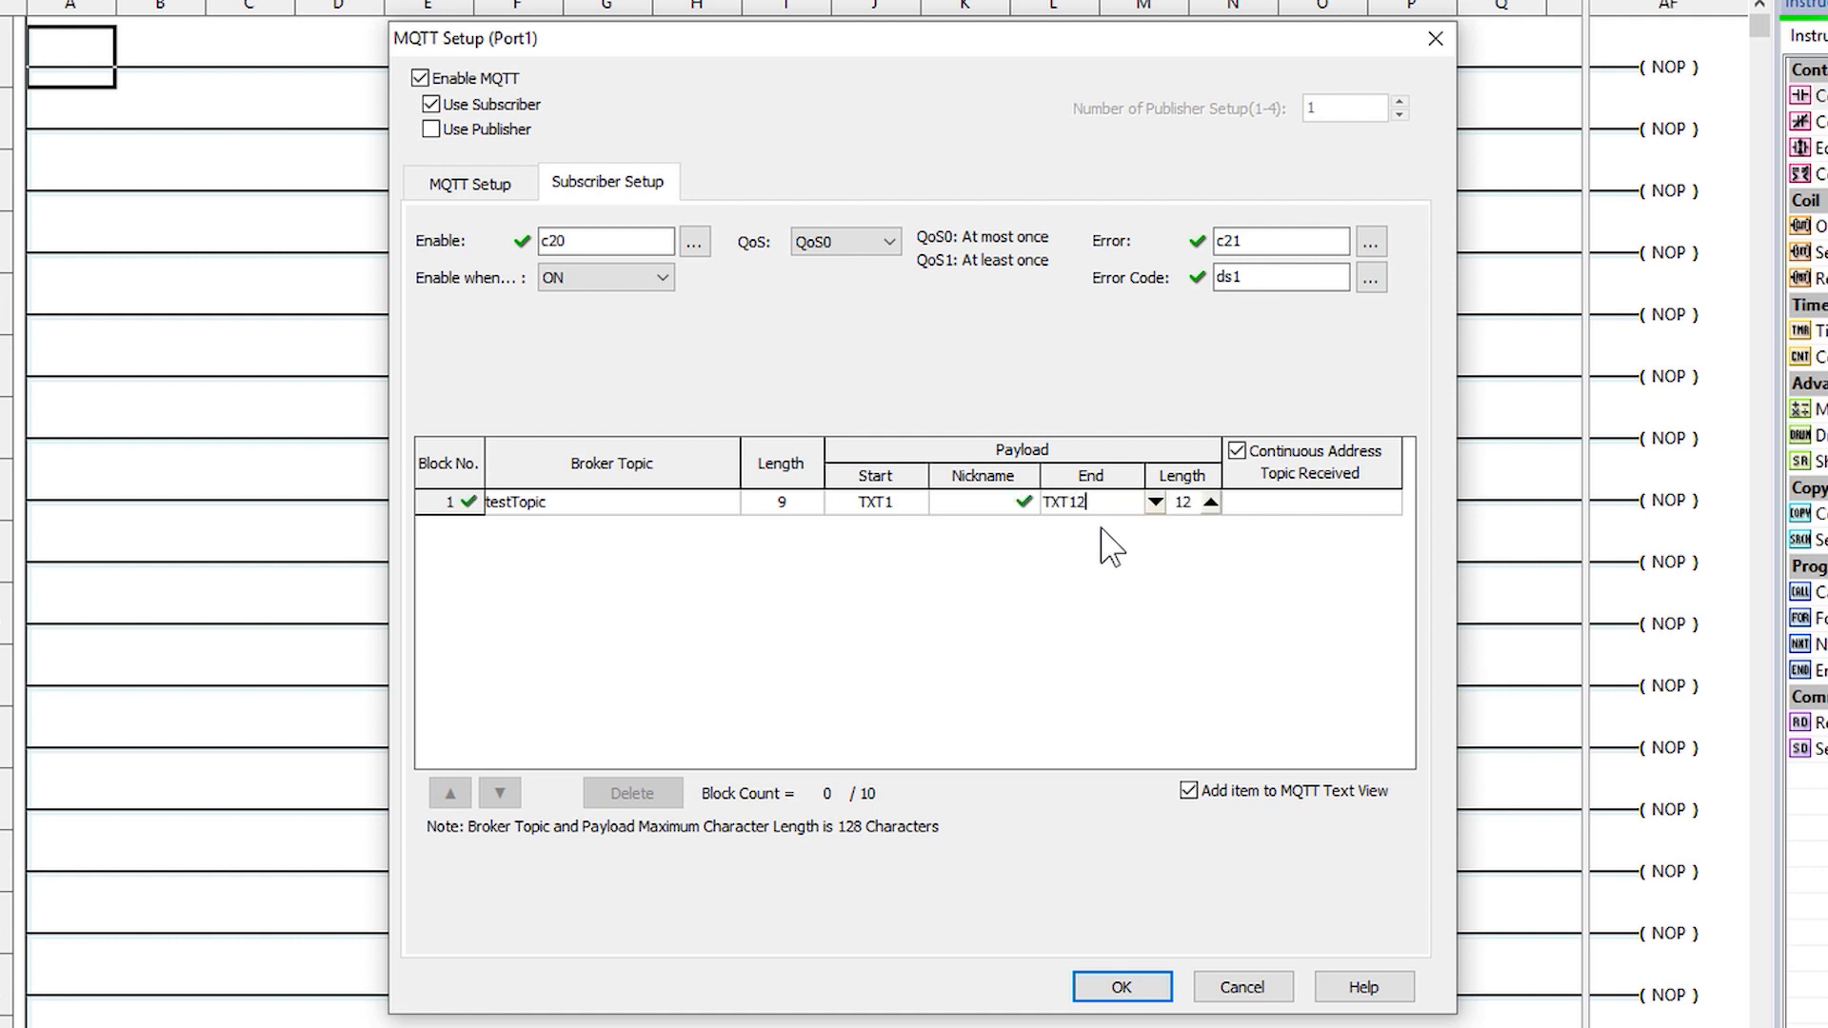
{"action": "key", "text": "Return"}
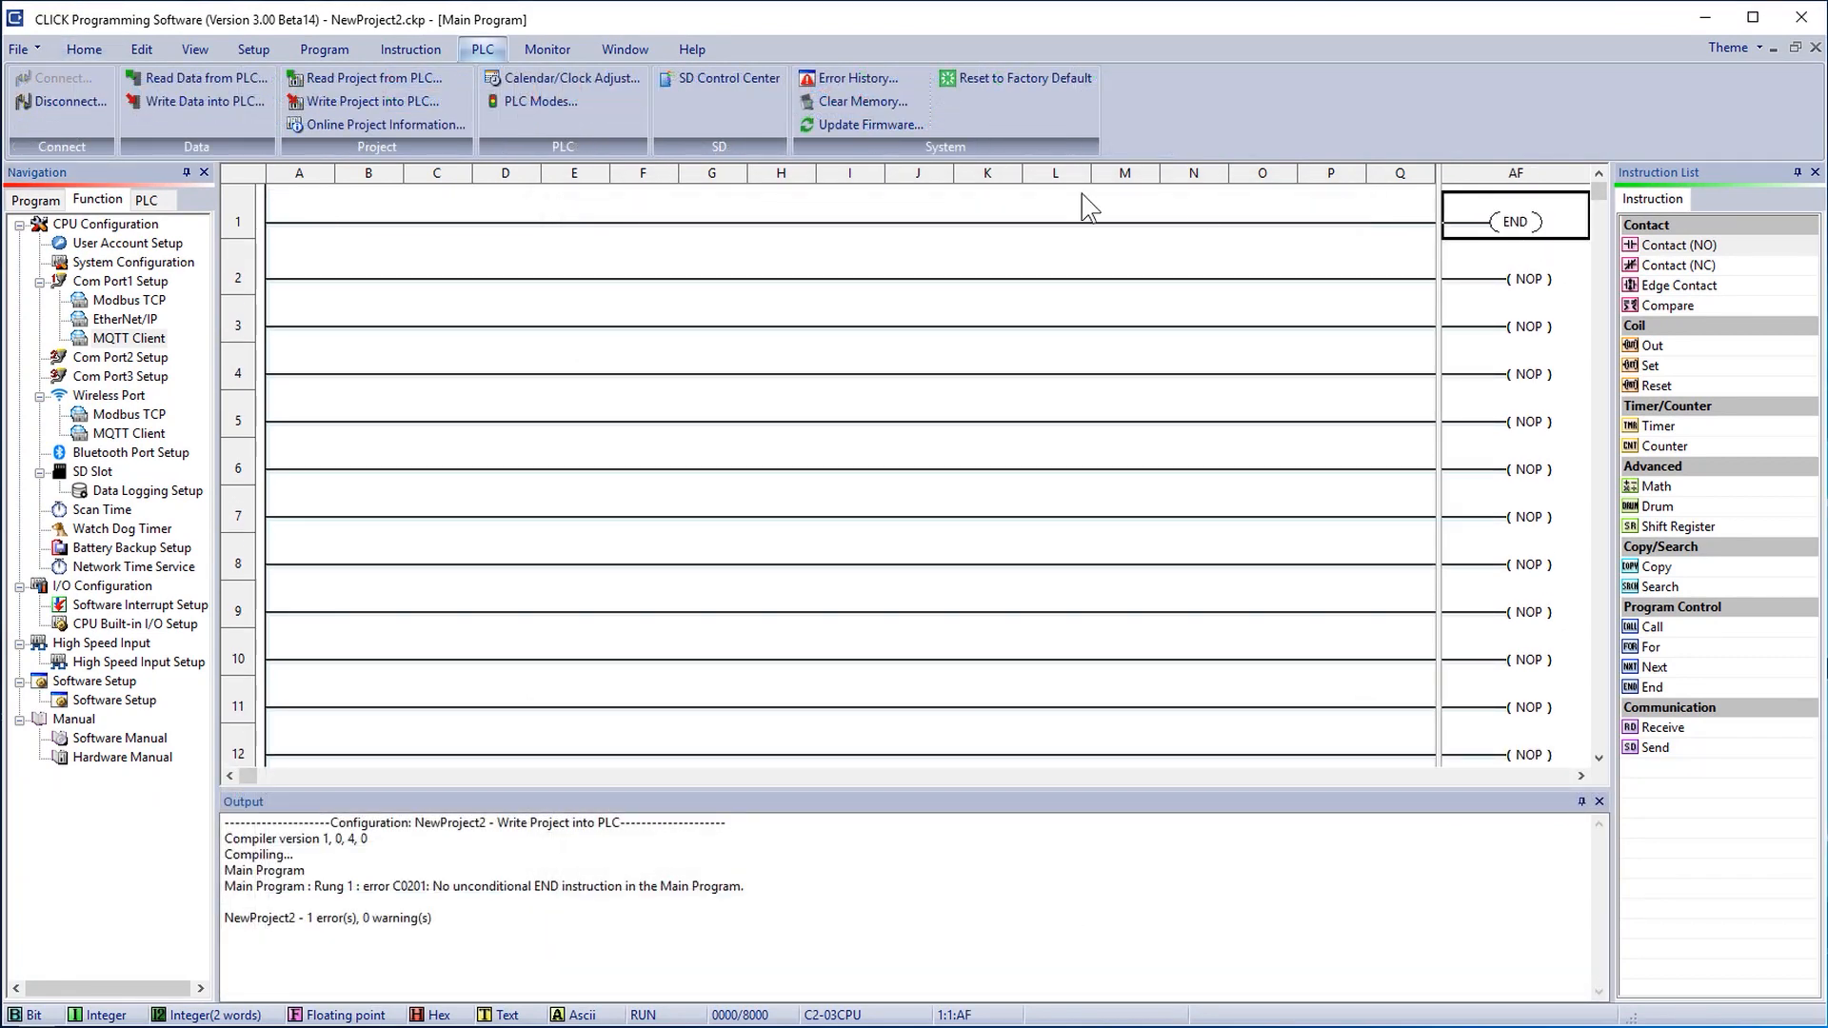
- Write the project into the PLC under the name MQTTNew, stopping the PLC for the download and returning it to RUN mode
{"action": "left_click", "coordinate": [398, 105]}
{"action": "left_click", "coordinate": [922, 685]}
{"action": "key", "text": "BackSpace"}
{"action": "type", "text": "MQTTNew"}
{"action": "left_click", "coordinate": [1160, 685]}
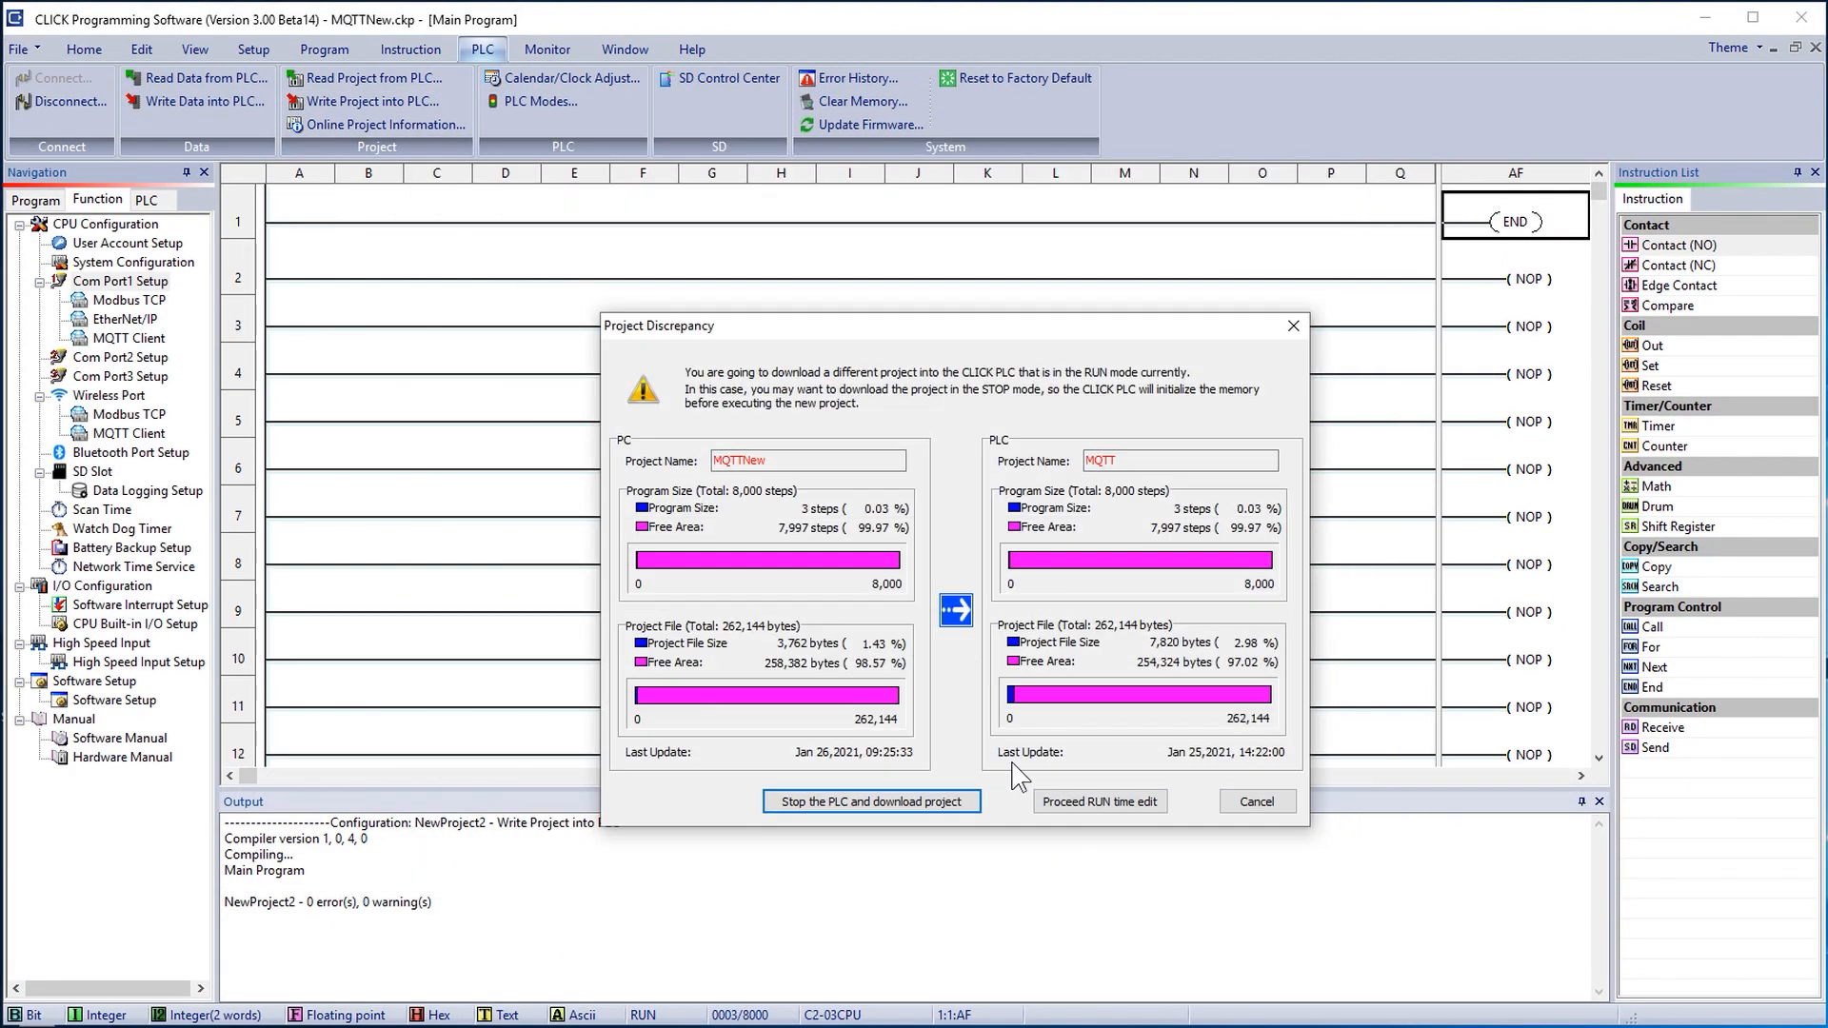
{"action": "left_click", "coordinate": [938, 805]}
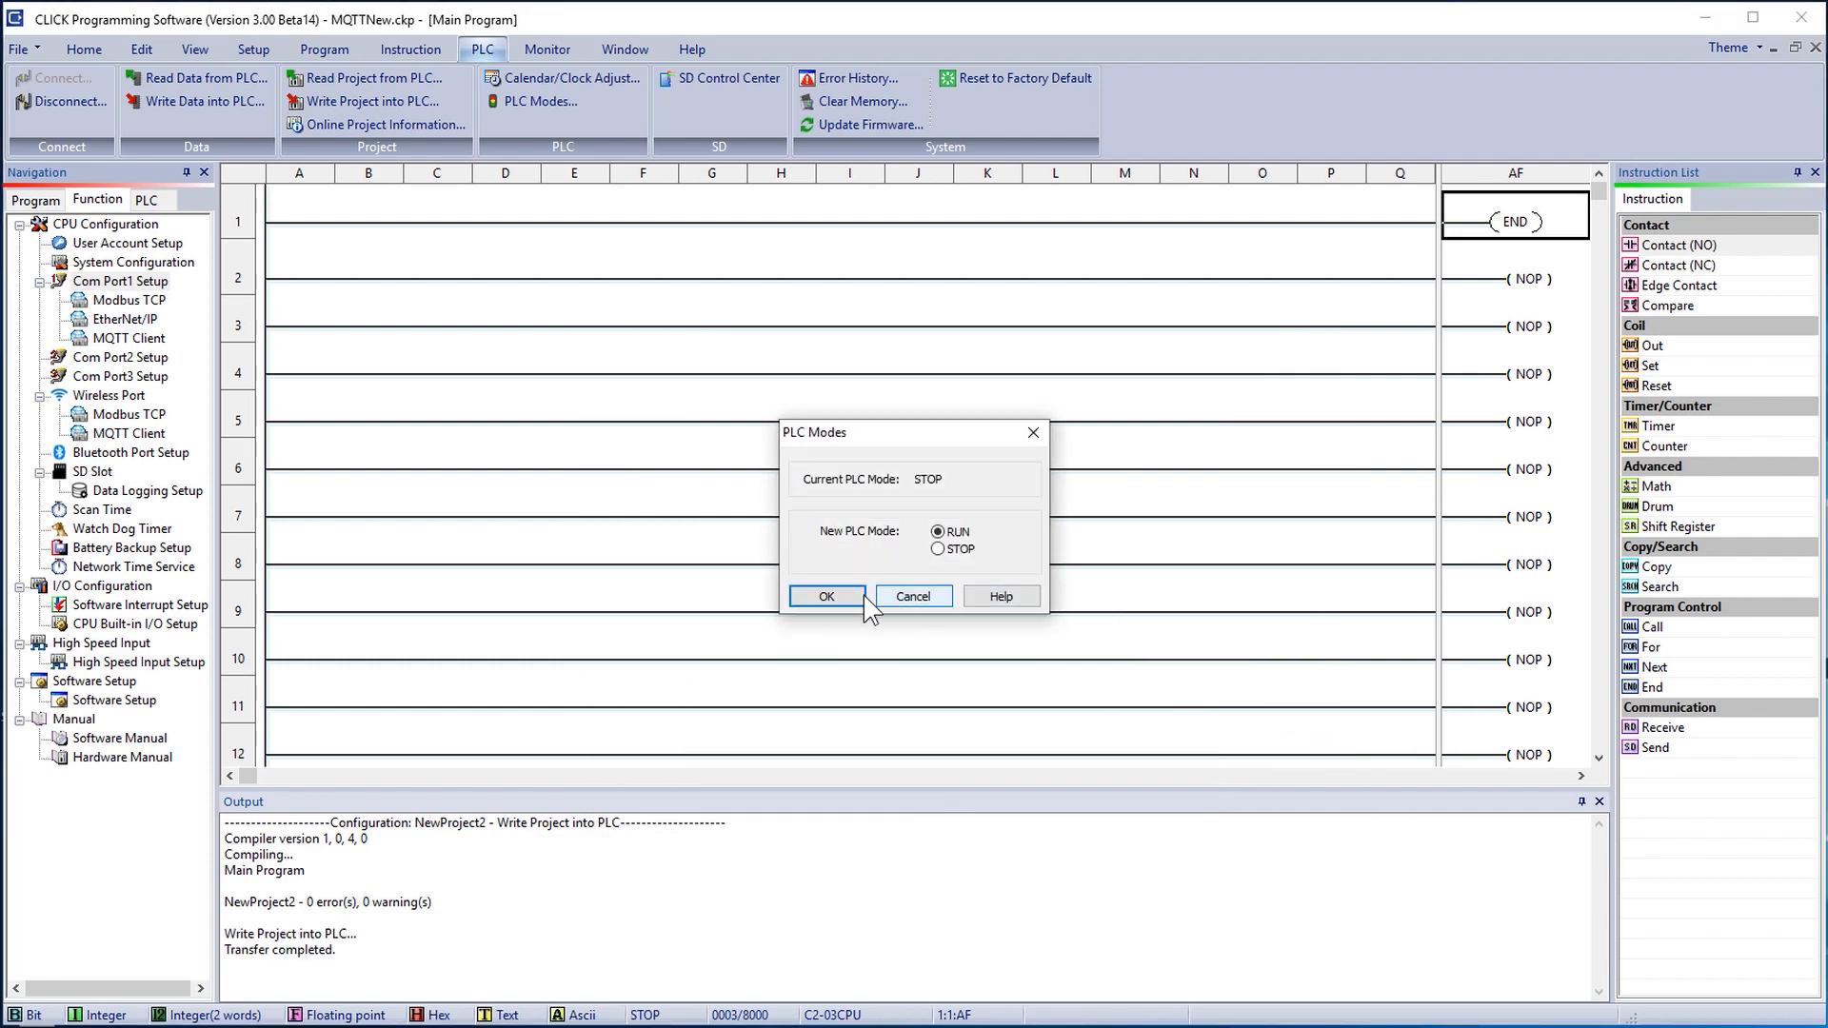
{"action": "left_click", "coordinate": [862, 596]}
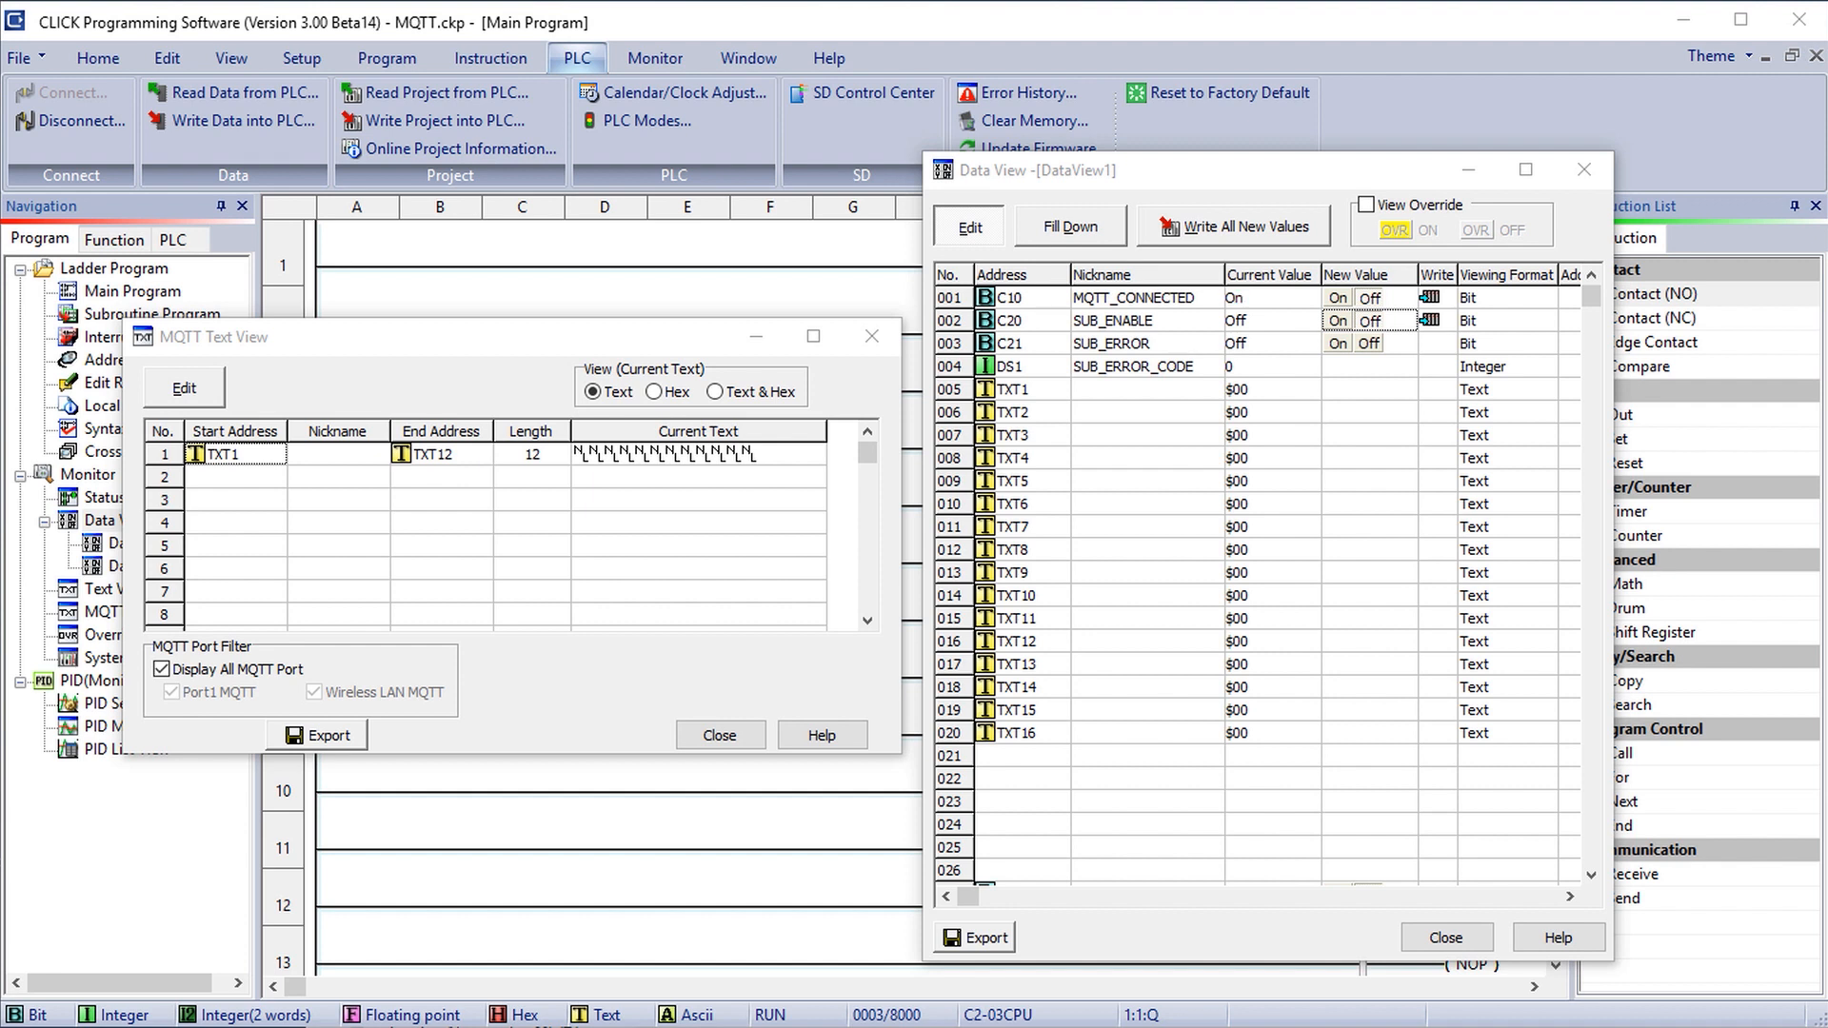
- Set the new value of SUB_ENABLE (C20) to On in the data view
{"action": "left_click", "coordinate": [1336, 321]}
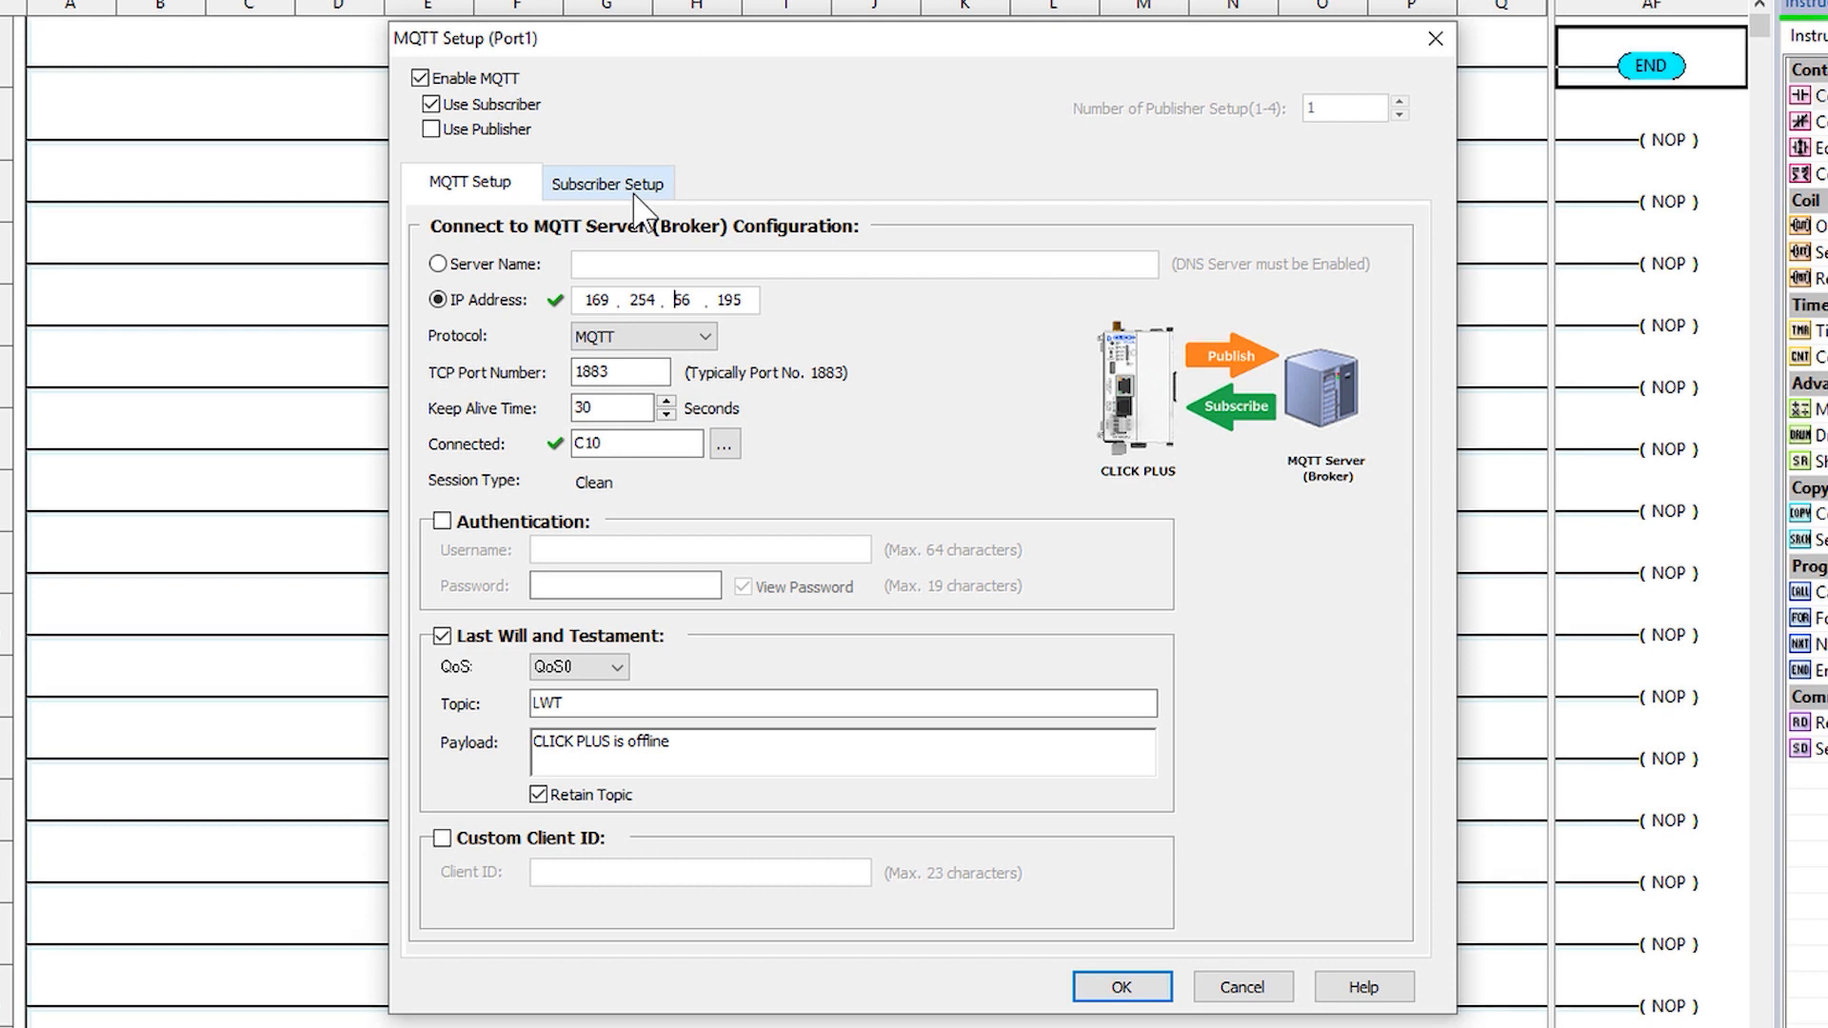
- Turn on the MQTT publisher for Port1 and assign c30 as its Enable bit
{"action": "left_click", "coordinate": [431, 130]}
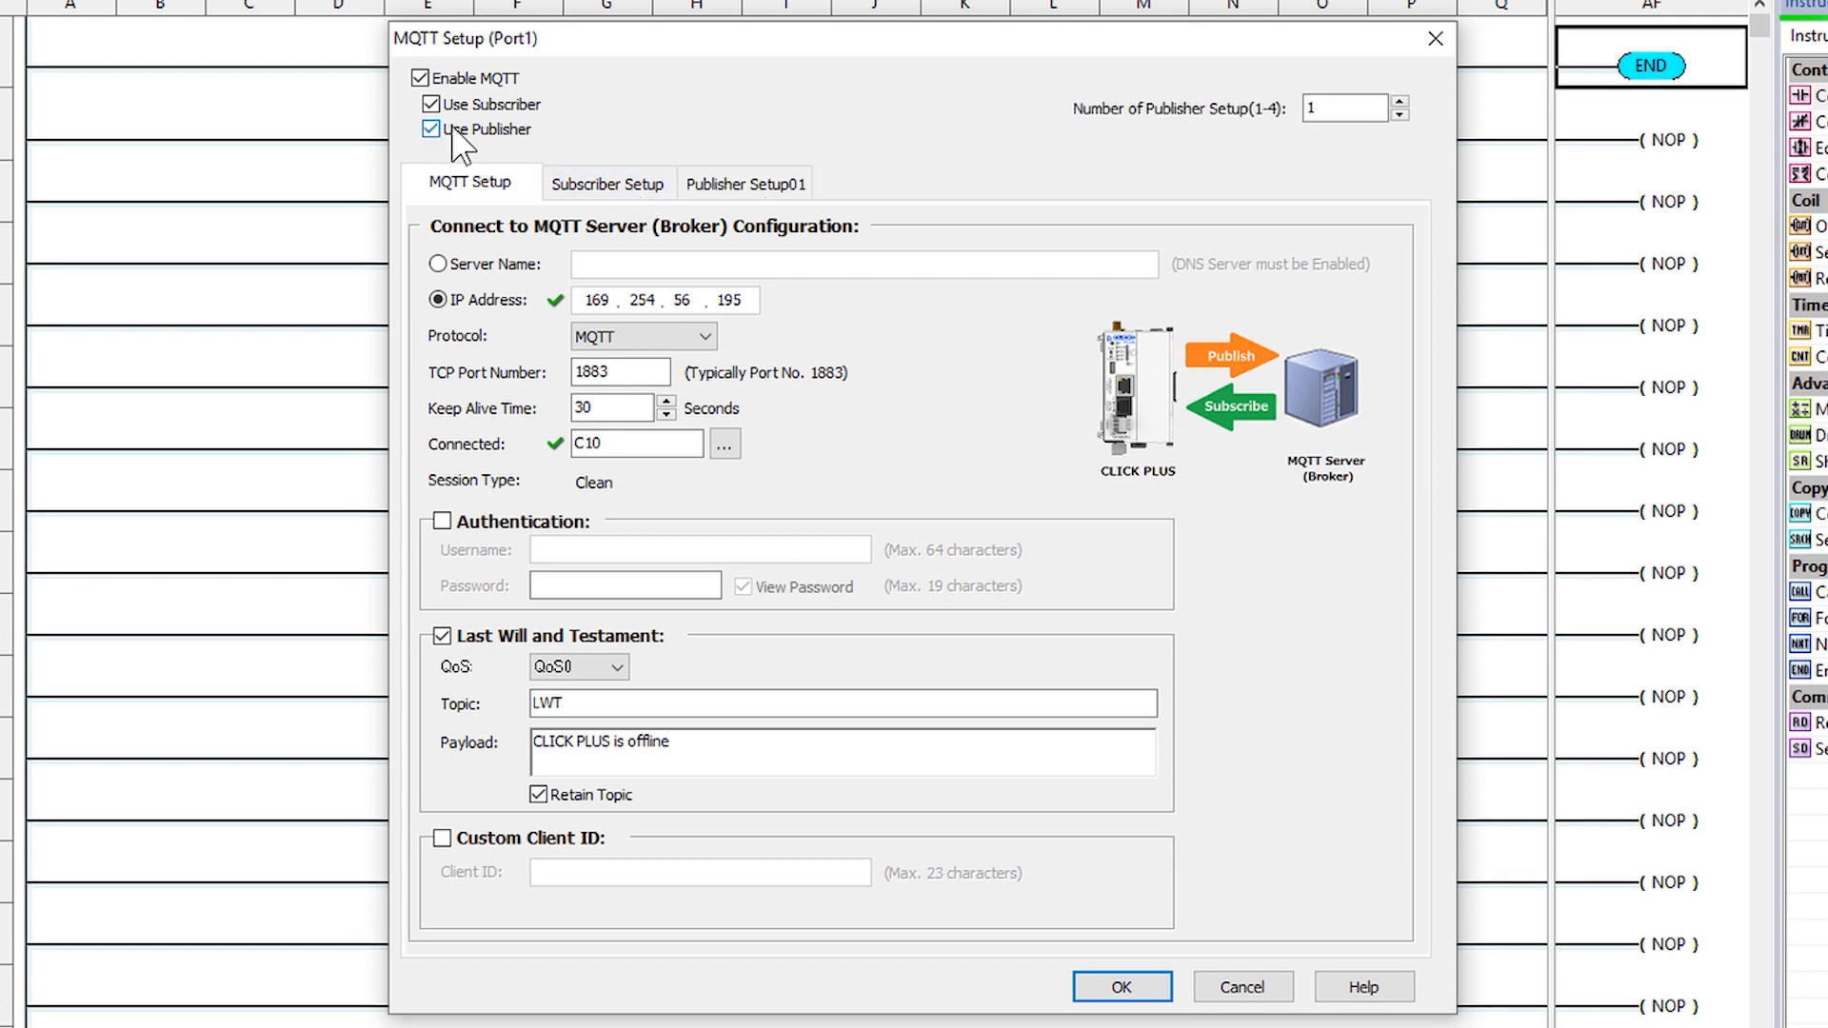
{"action": "left_click", "coordinate": [730, 182]}
{"action": "left_click", "coordinate": [641, 241]}
{"action": "type", "text": "c30"}
- Assign the publisher's status addresses: c31 for Success, c32 for Error and ds2 for Error Code
{"action": "left_click", "coordinate": [1268, 245]}
{"action": "type", "text": "c31"}
{"action": "key", "text": "Tab"}
{"action": "key", "text": "Tab"}
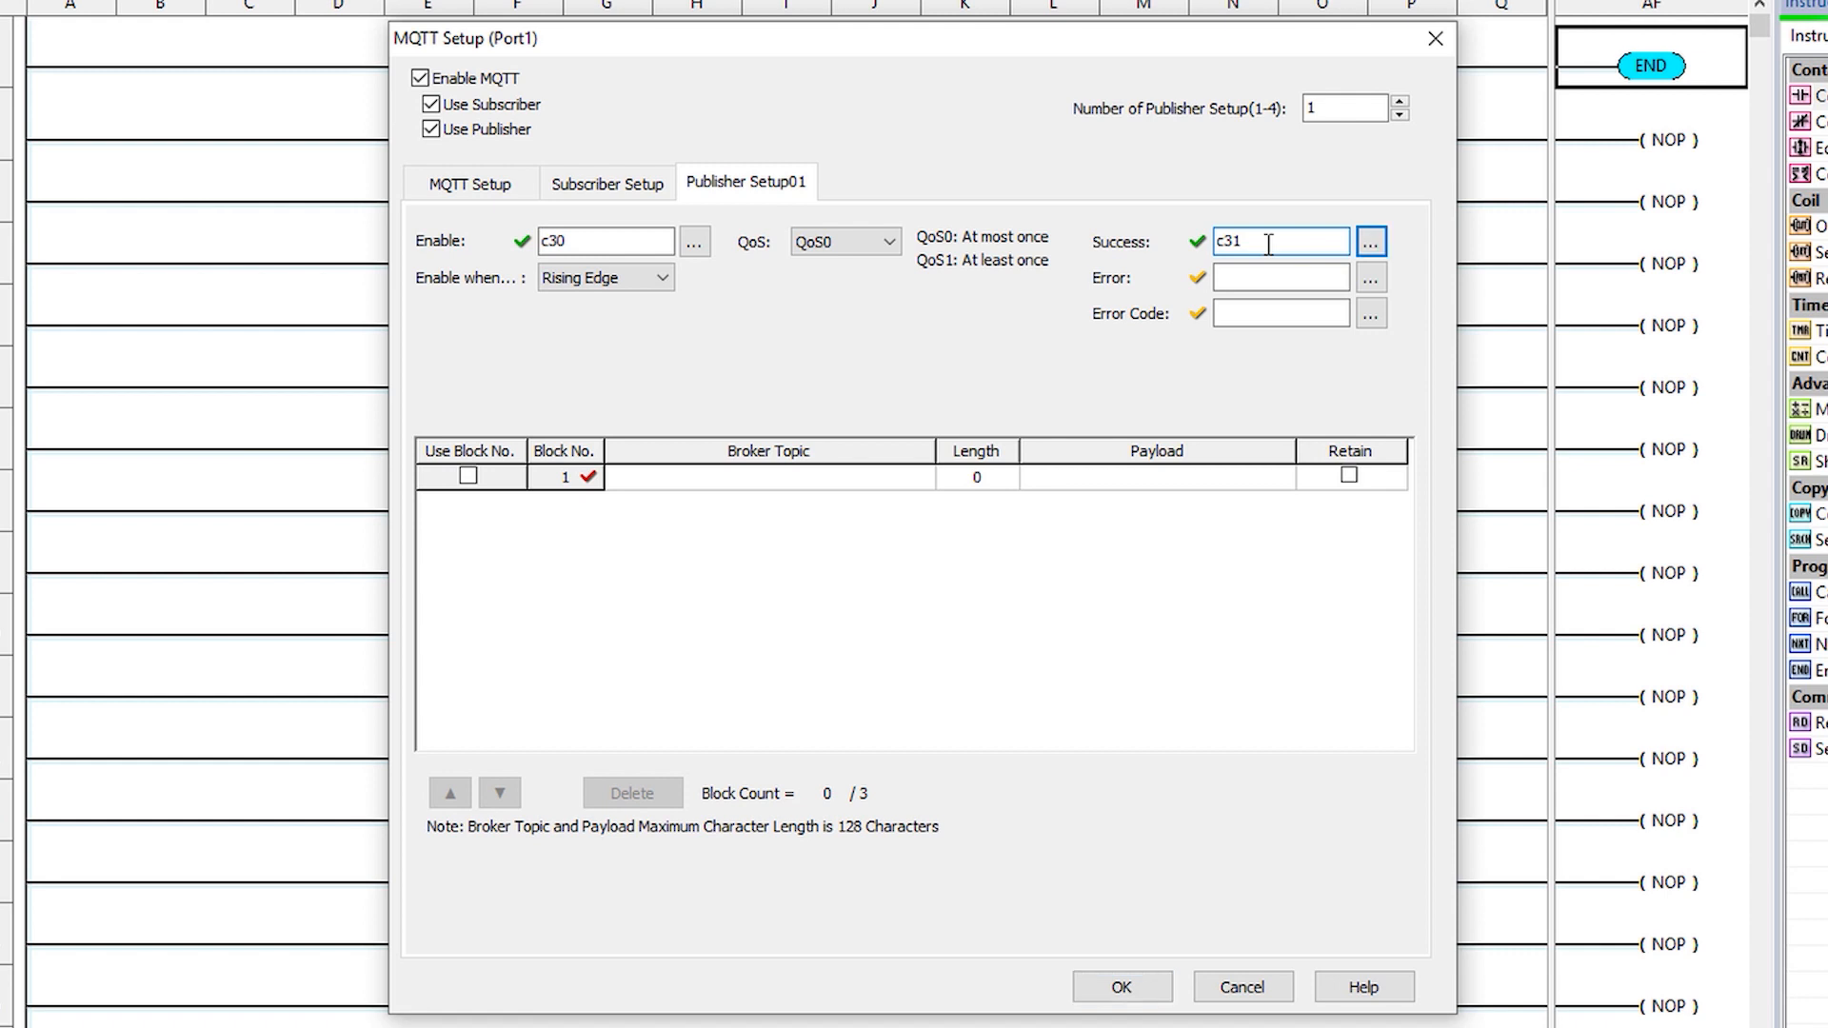
{"action": "type", "text": "c32"}
{"action": "key", "text": "Tab"}
{"action": "key", "text": "Tab"}
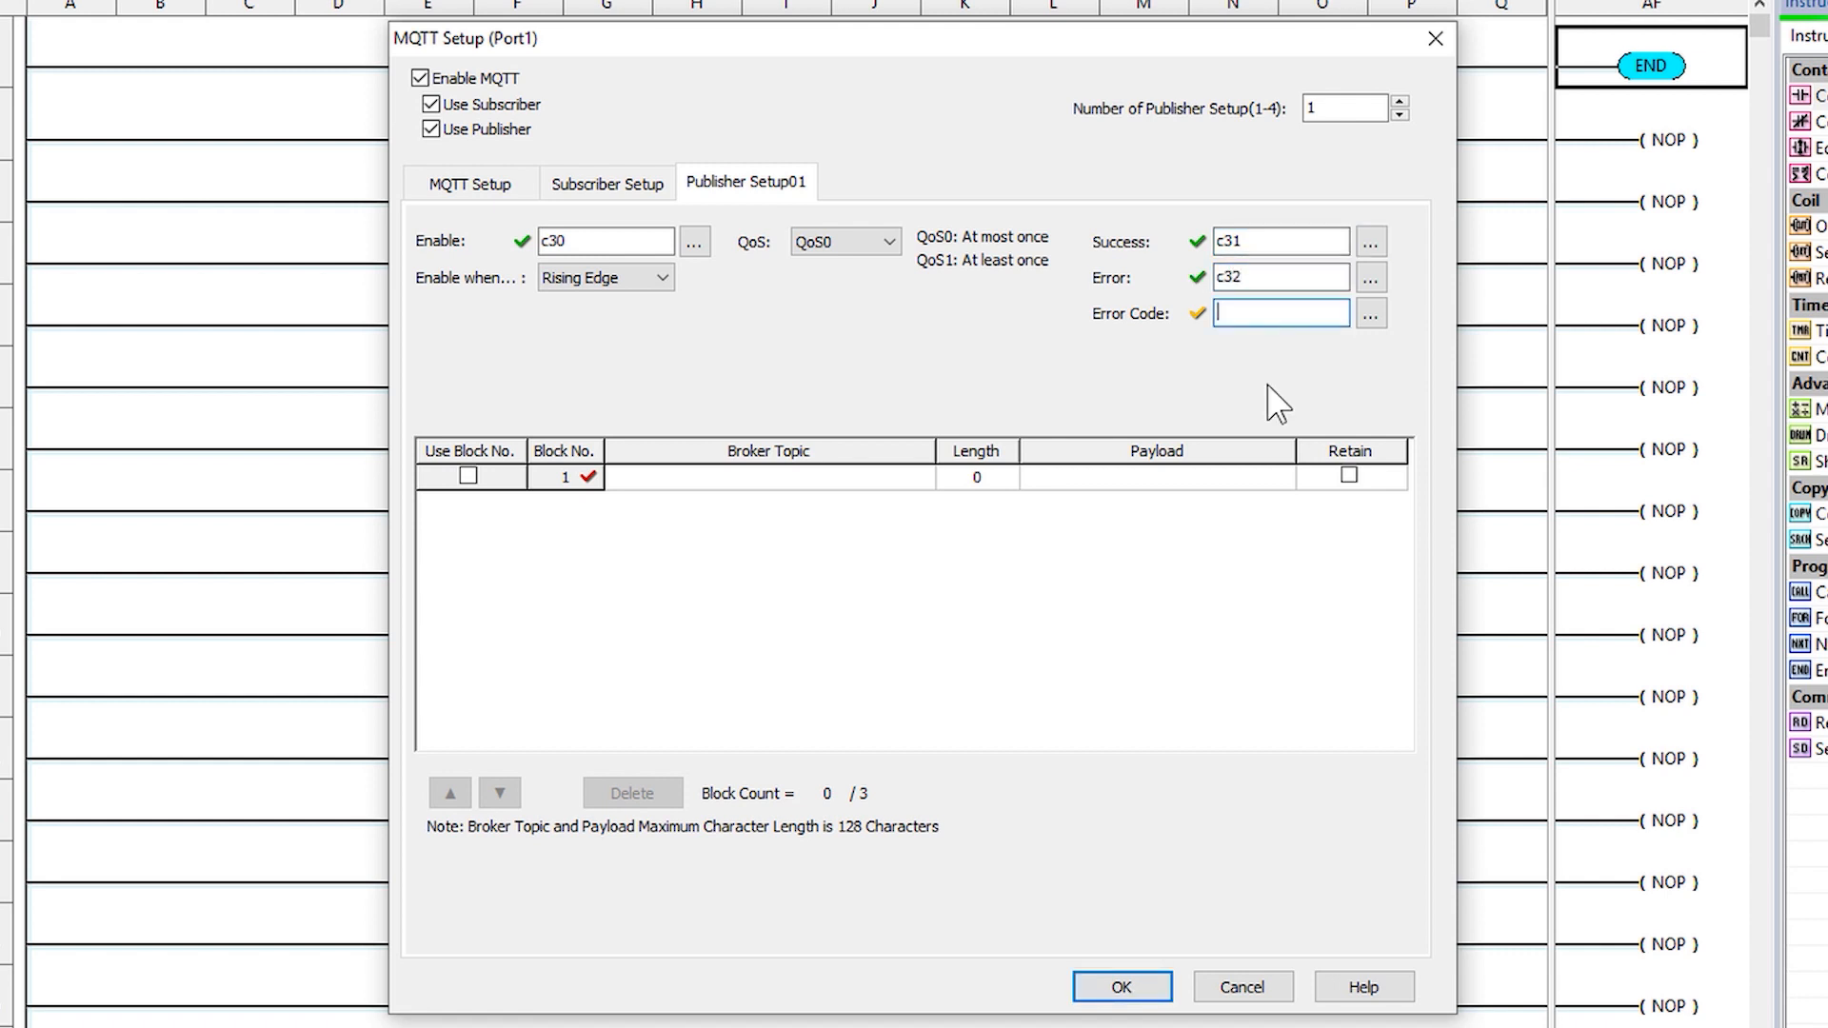
{"action": "type", "text": "ds2"}
- Use publisher block 1 and choose testTopic as its broker topic
{"action": "left_click", "coordinate": [683, 479]}
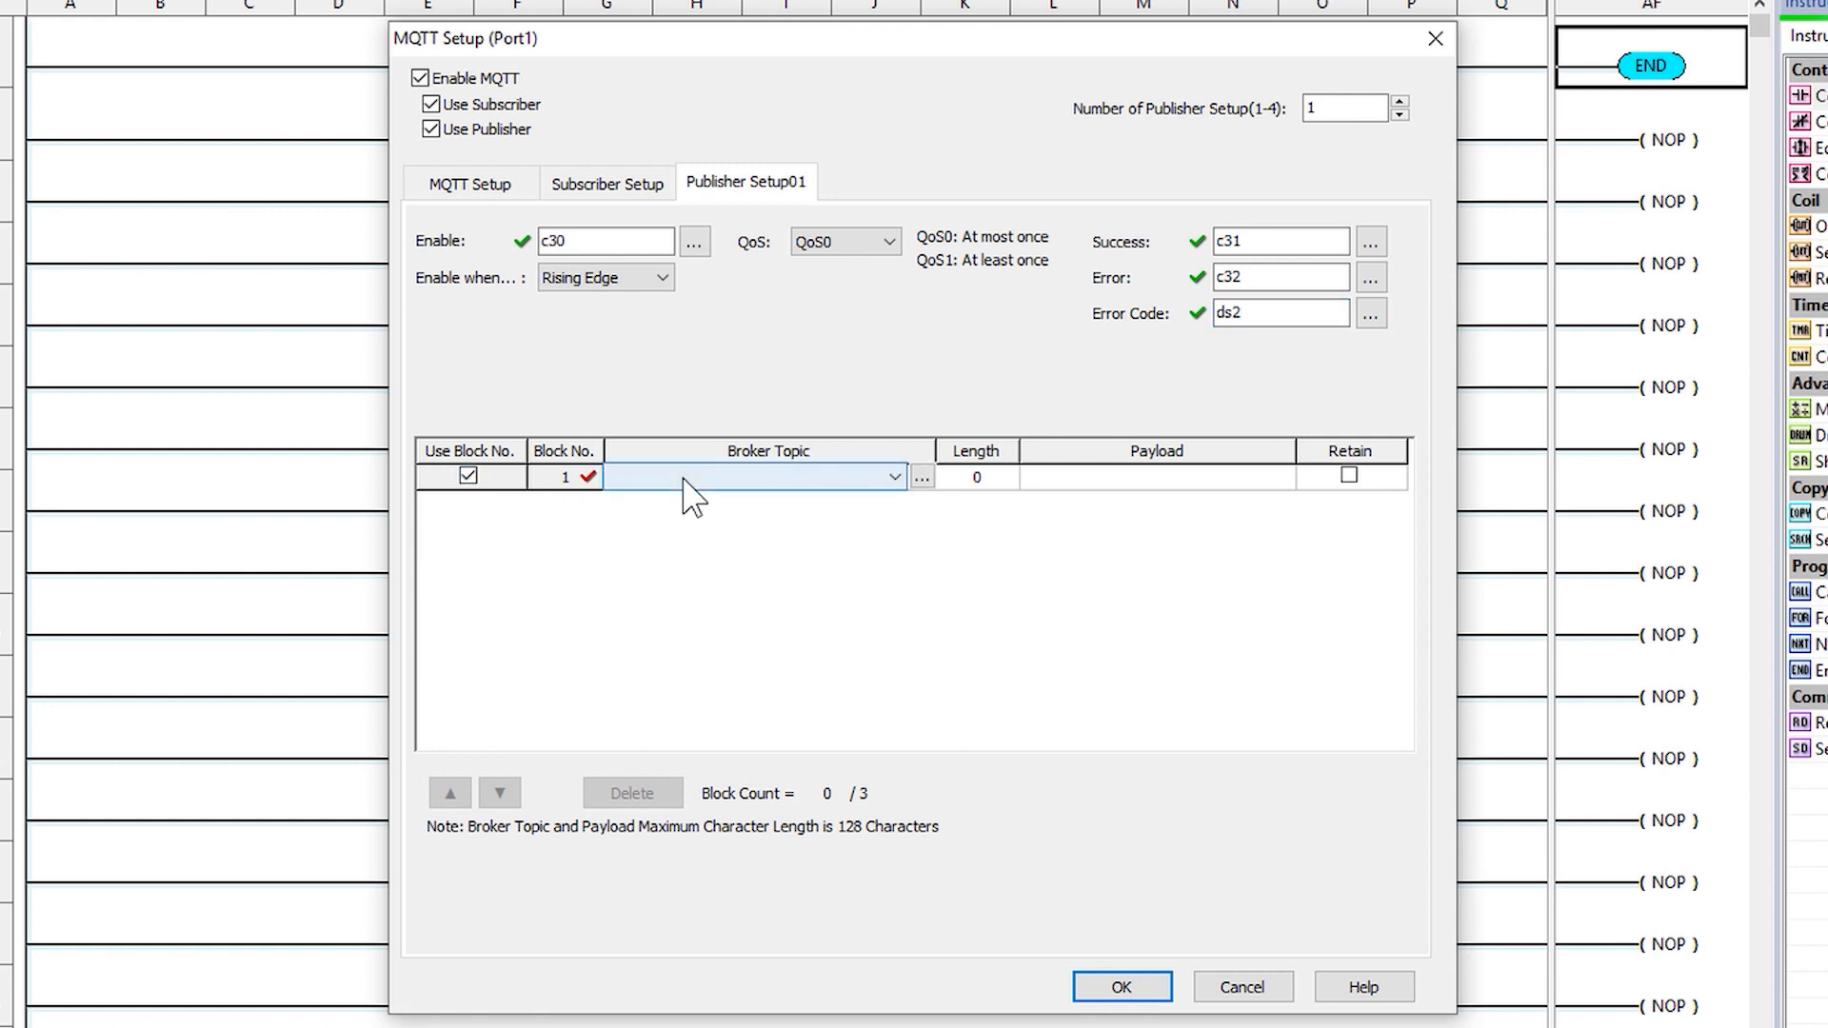
{"action": "left_click", "coordinate": [683, 479]}
{"action": "left_click", "coordinate": [683, 502]}
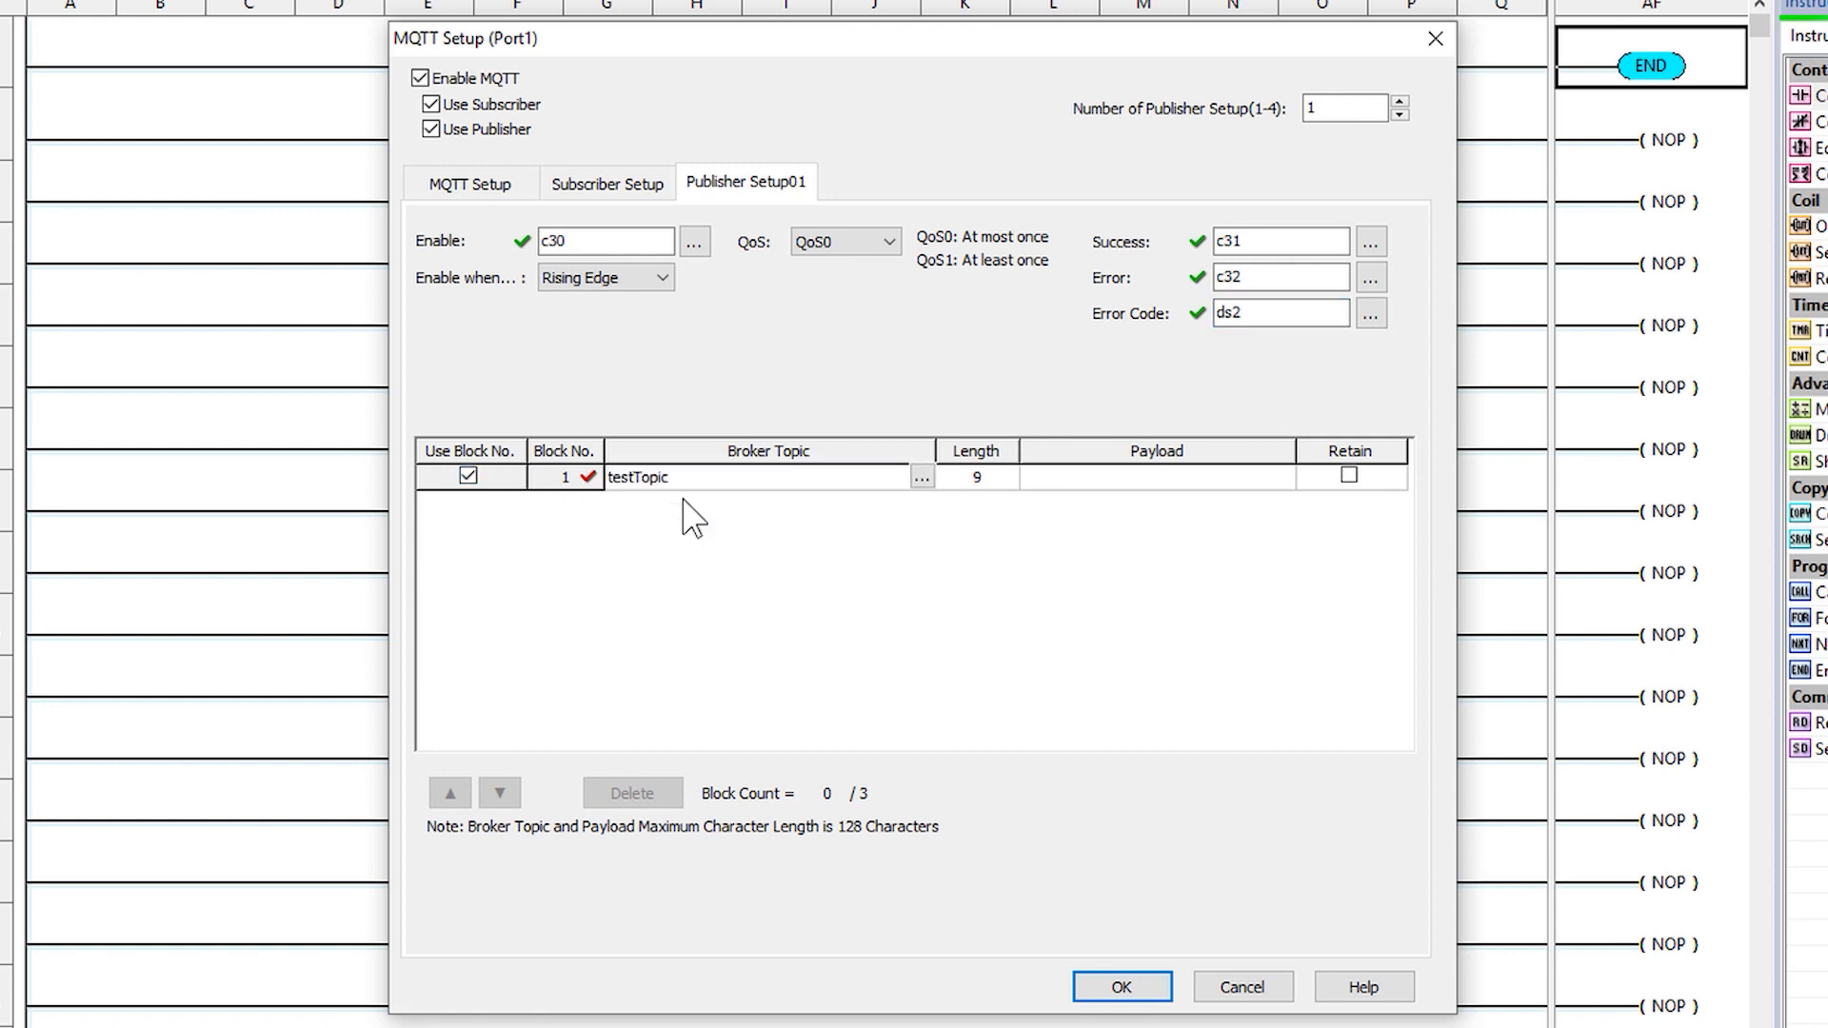
- Build the payload of publisher block 1 as a static text message starting with "New " in quotes
{"action": "left_click", "coordinate": [1119, 480]}
{"action": "left_click", "coordinate": [1284, 476]}
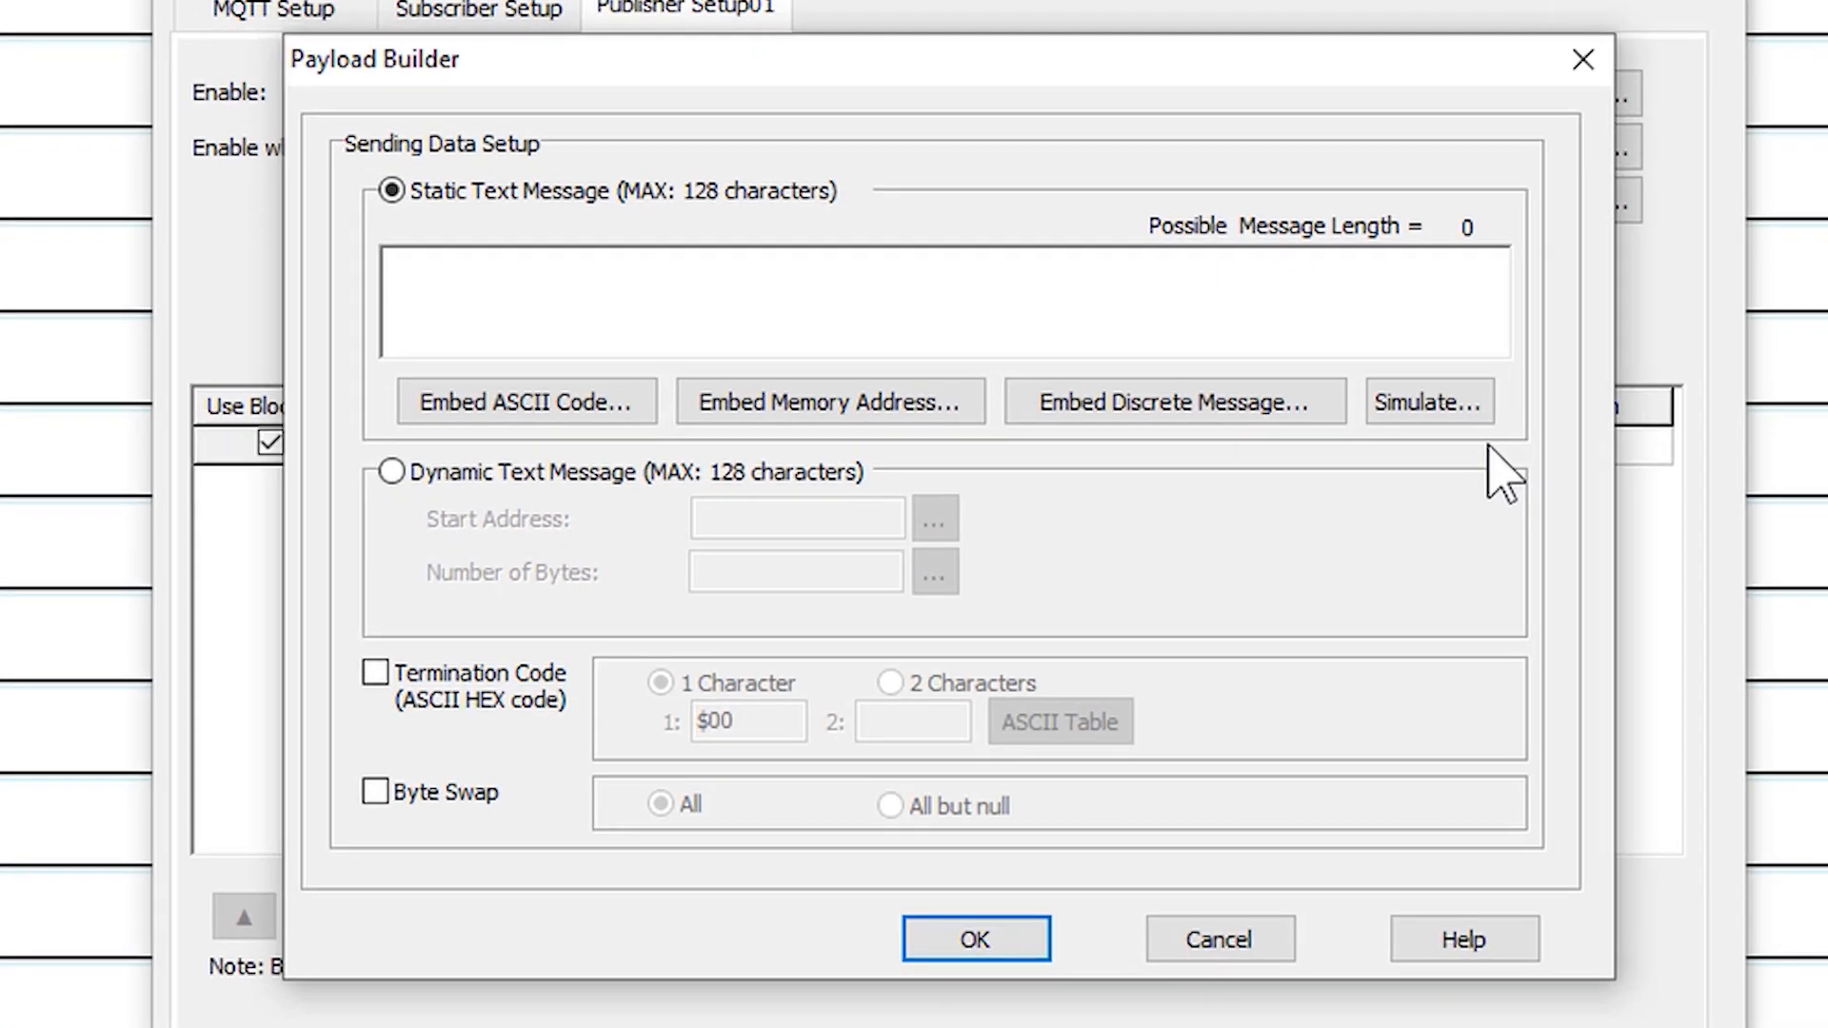
{"action": "left_click", "coordinate": [842, 304]}
{"action": "type", "text": "\"New \""}
- Embed memory address DS20 in the payload message, displayed with 2 fixed digits
{"action": "left_click", "coordinate": [846, 401]}
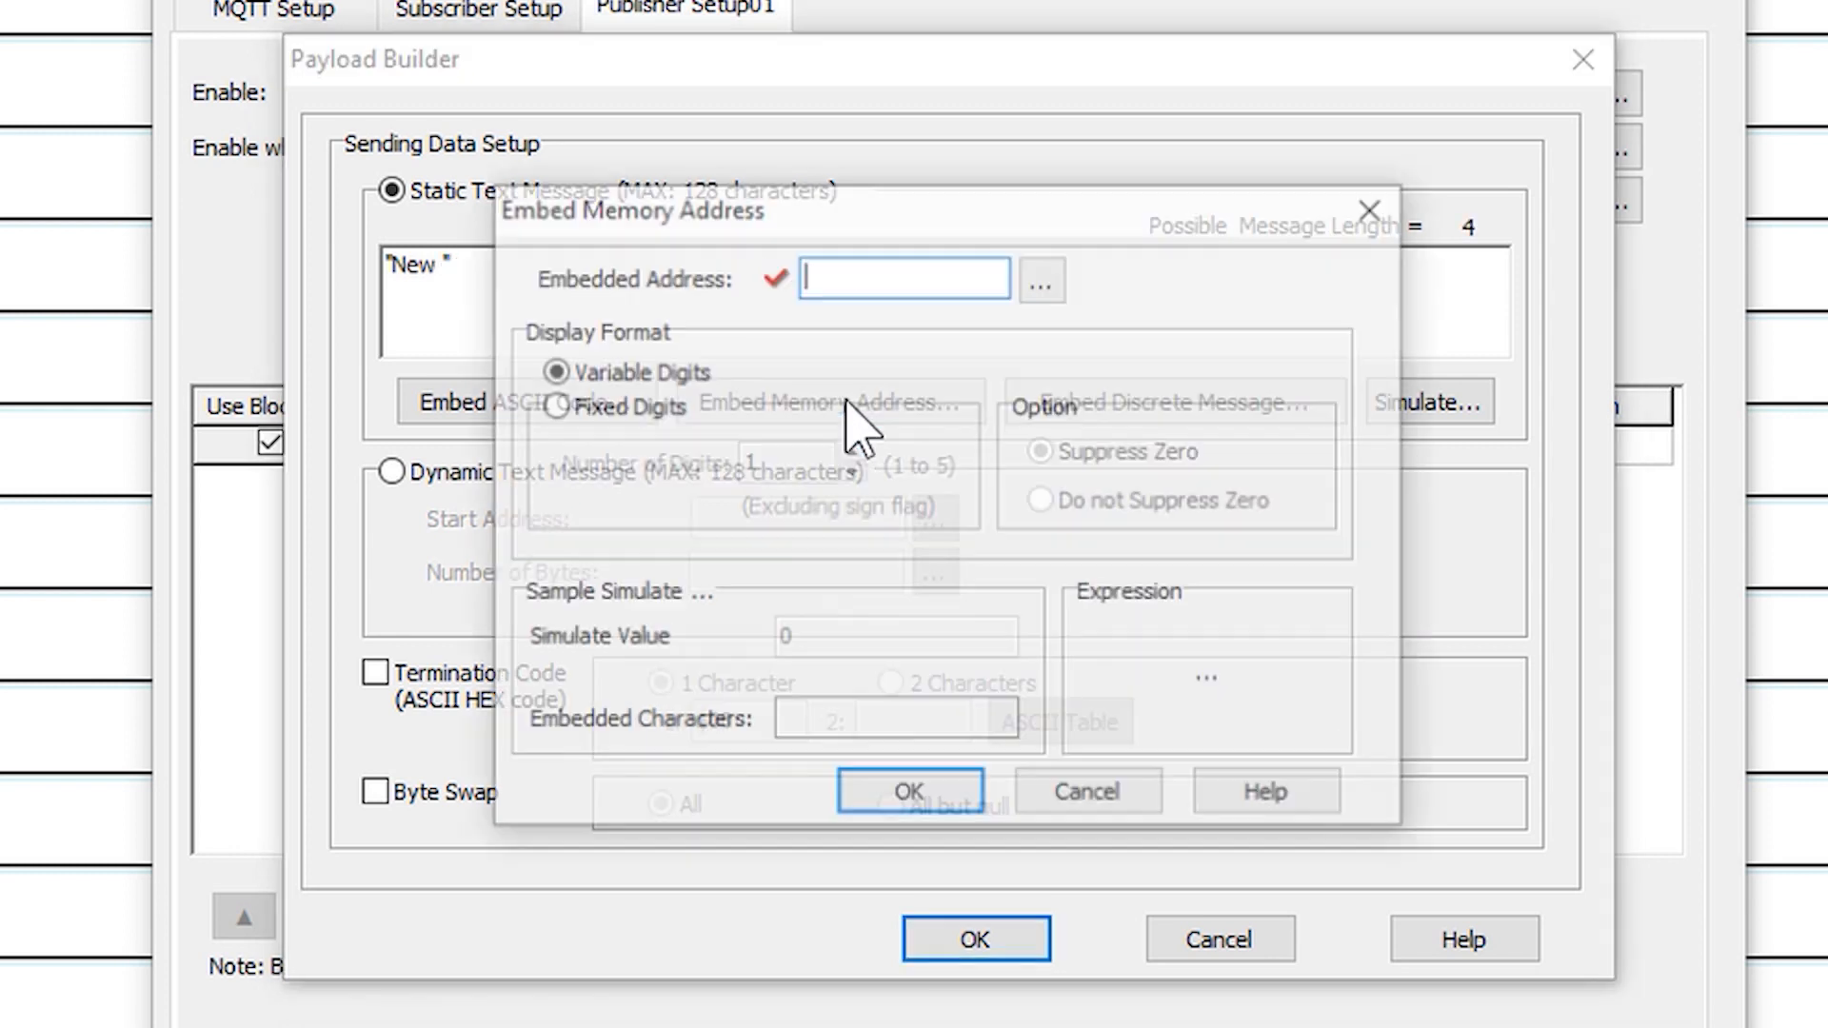
{"action": "type", "text": "ds20"}
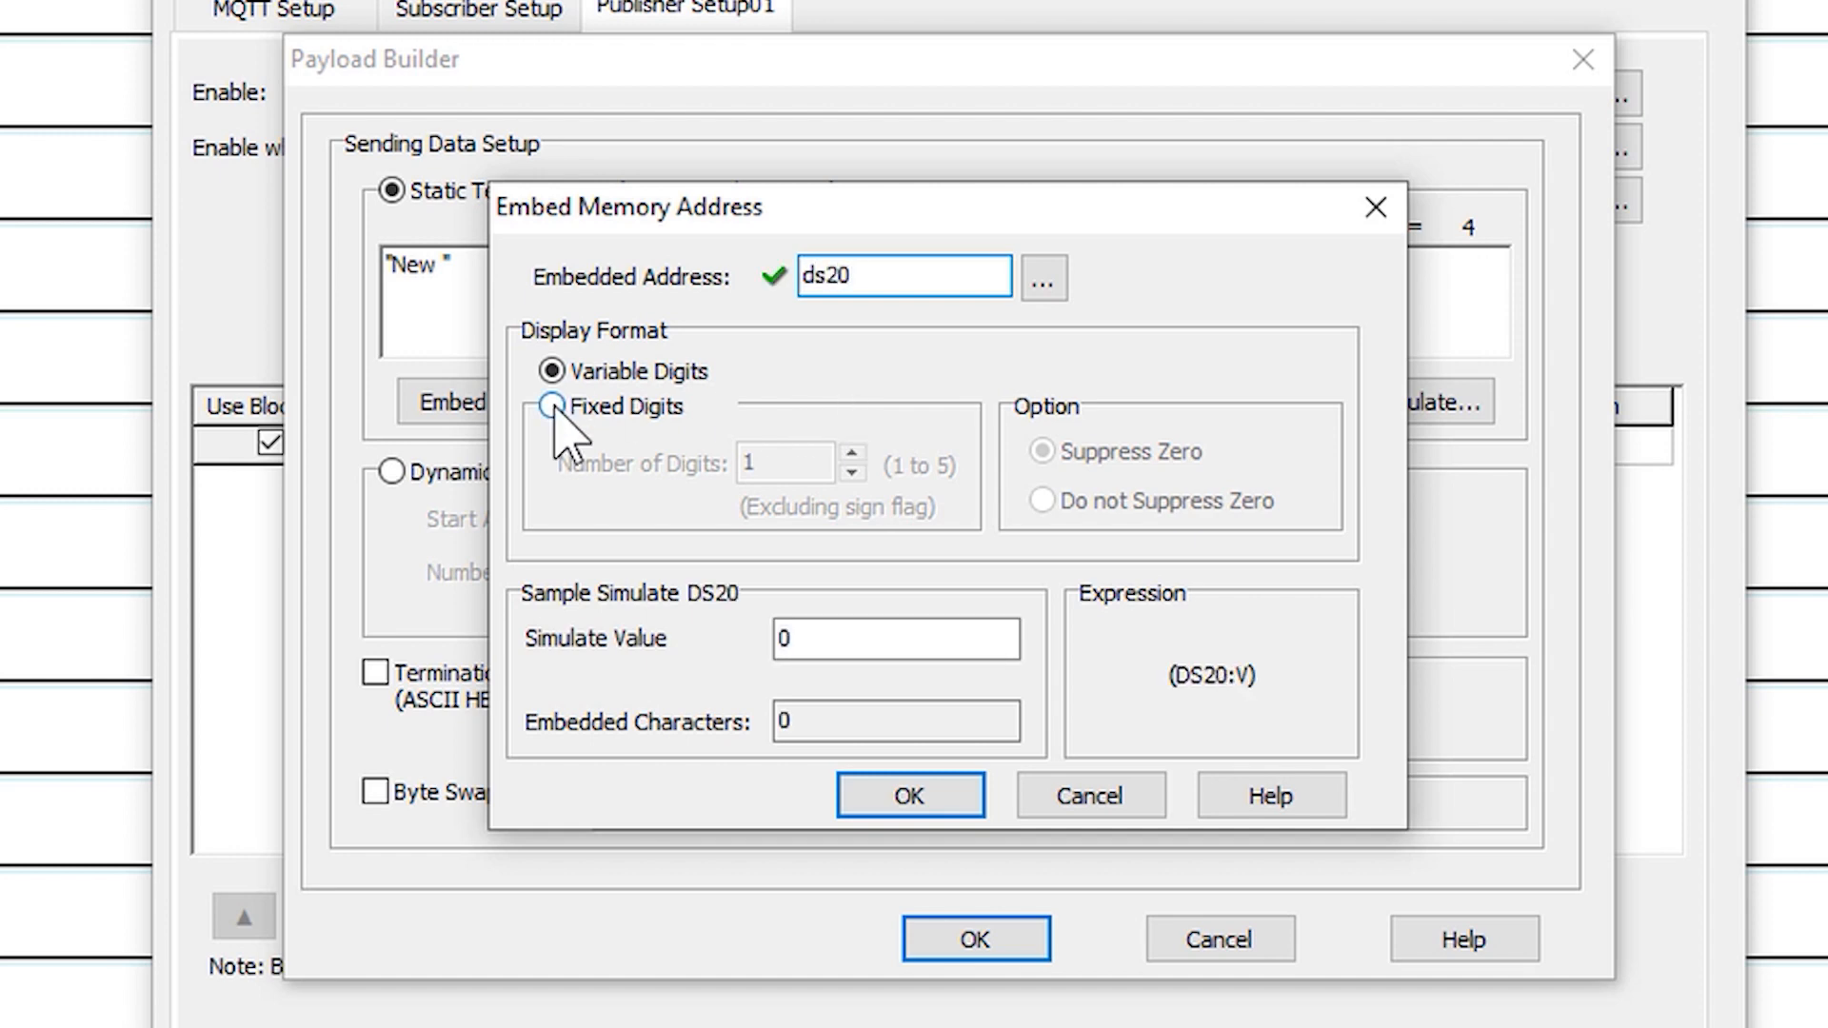
{"action": "left_click", "coordinate": [551, 405]}
{"action": "left_click", "coordinate": [852, 453]}
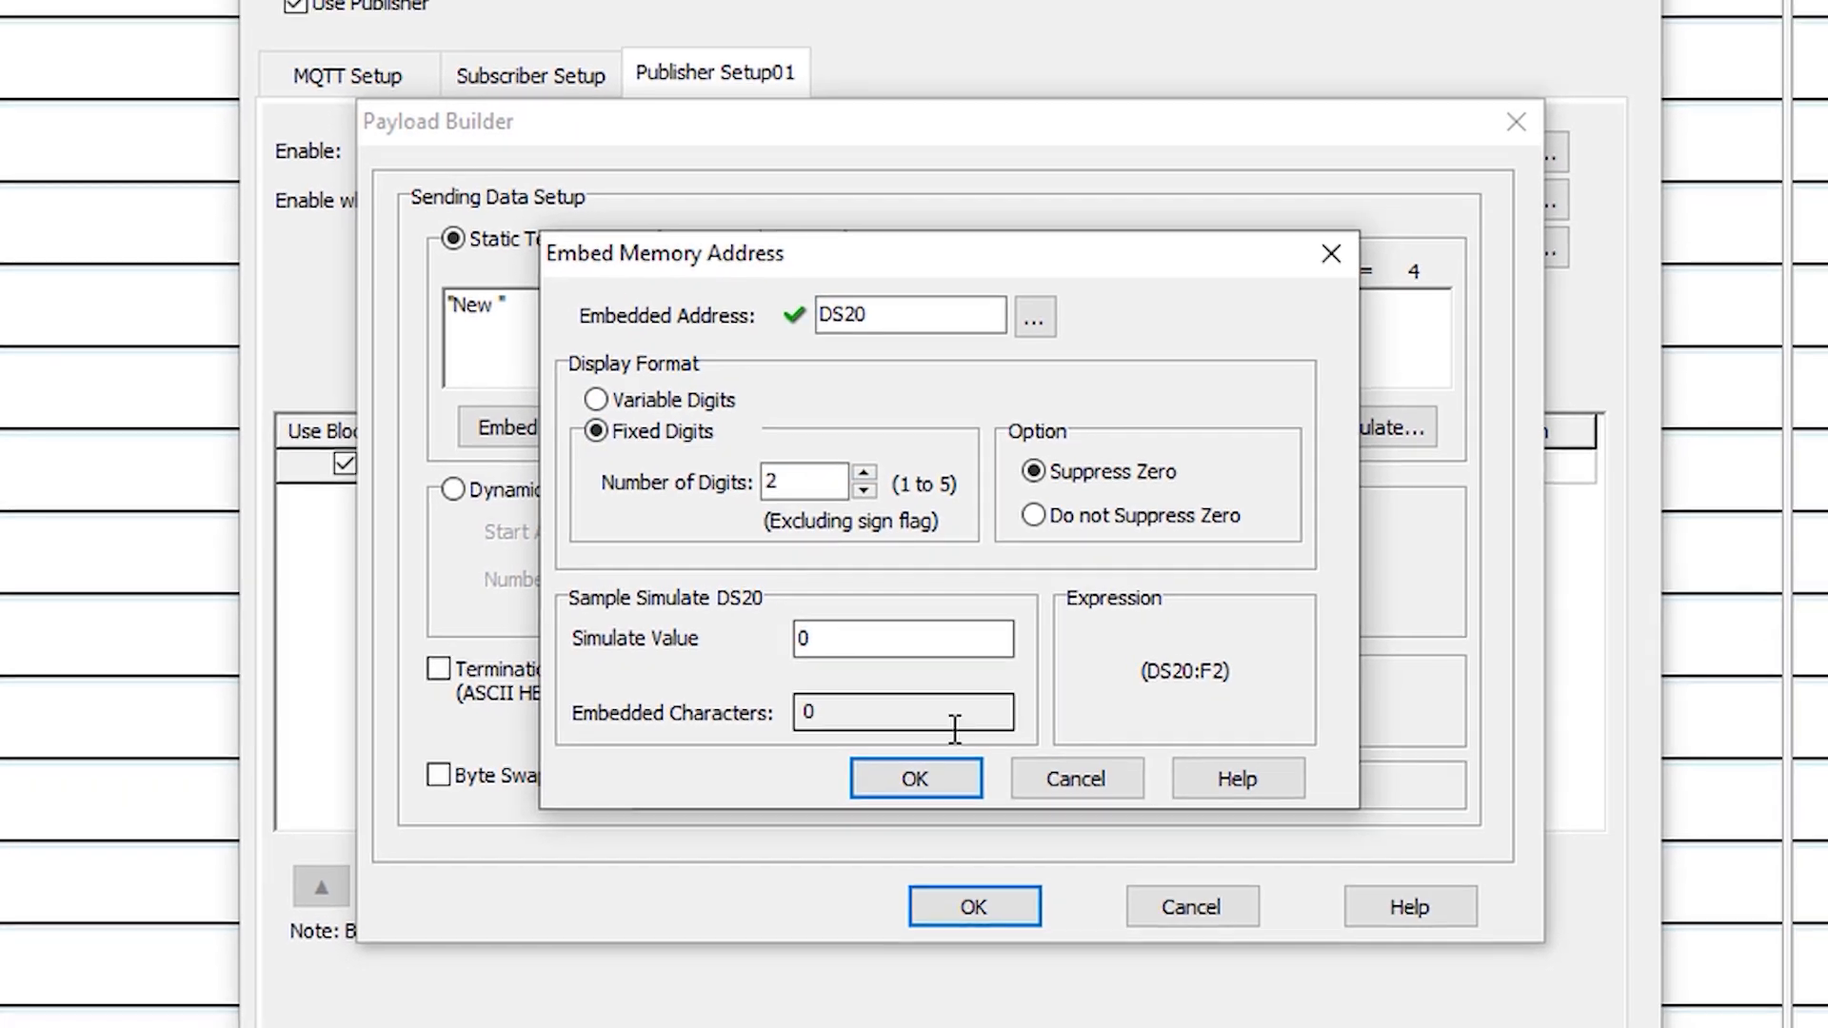
{"action": "left_click", "coordinate": [915, 778]}
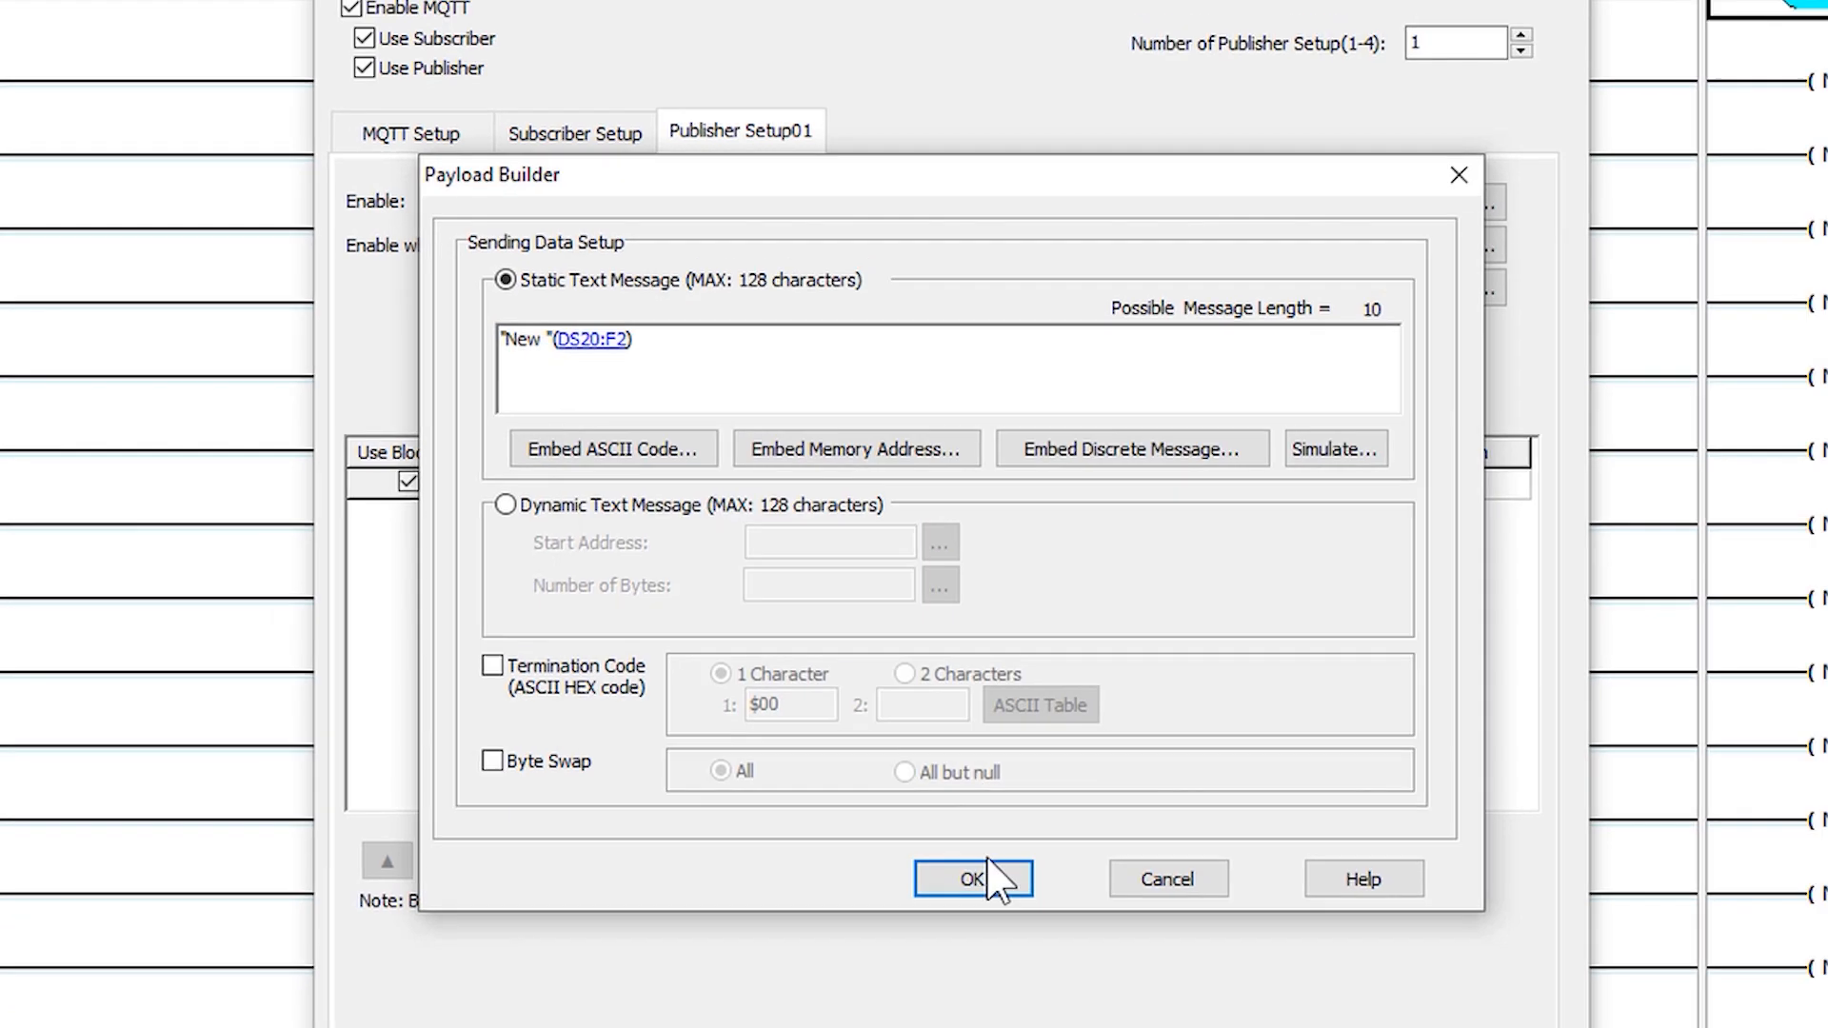
- Accept the payload and the Port1 MQTT setup, and write the project into the PLC
{"action": "left_click", "coordinate": [974, 907]}
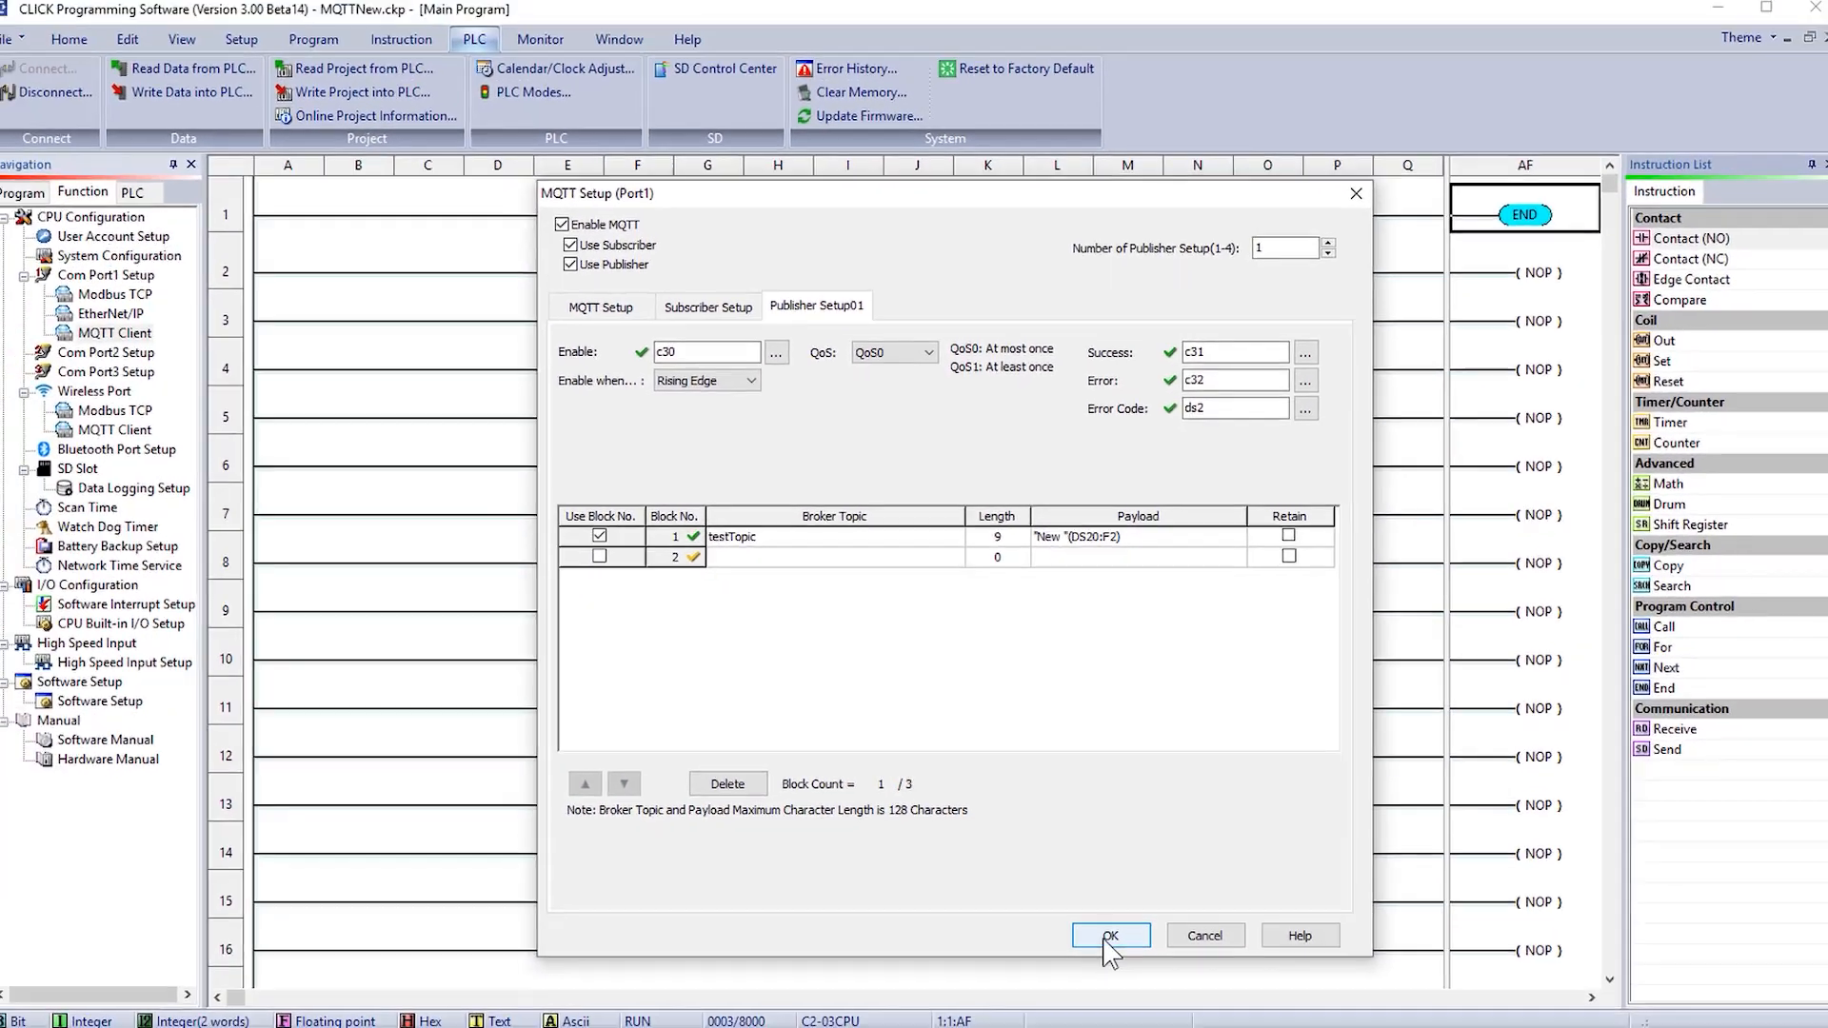
{"action": "left_click", "coordinate": [1110, 936]}
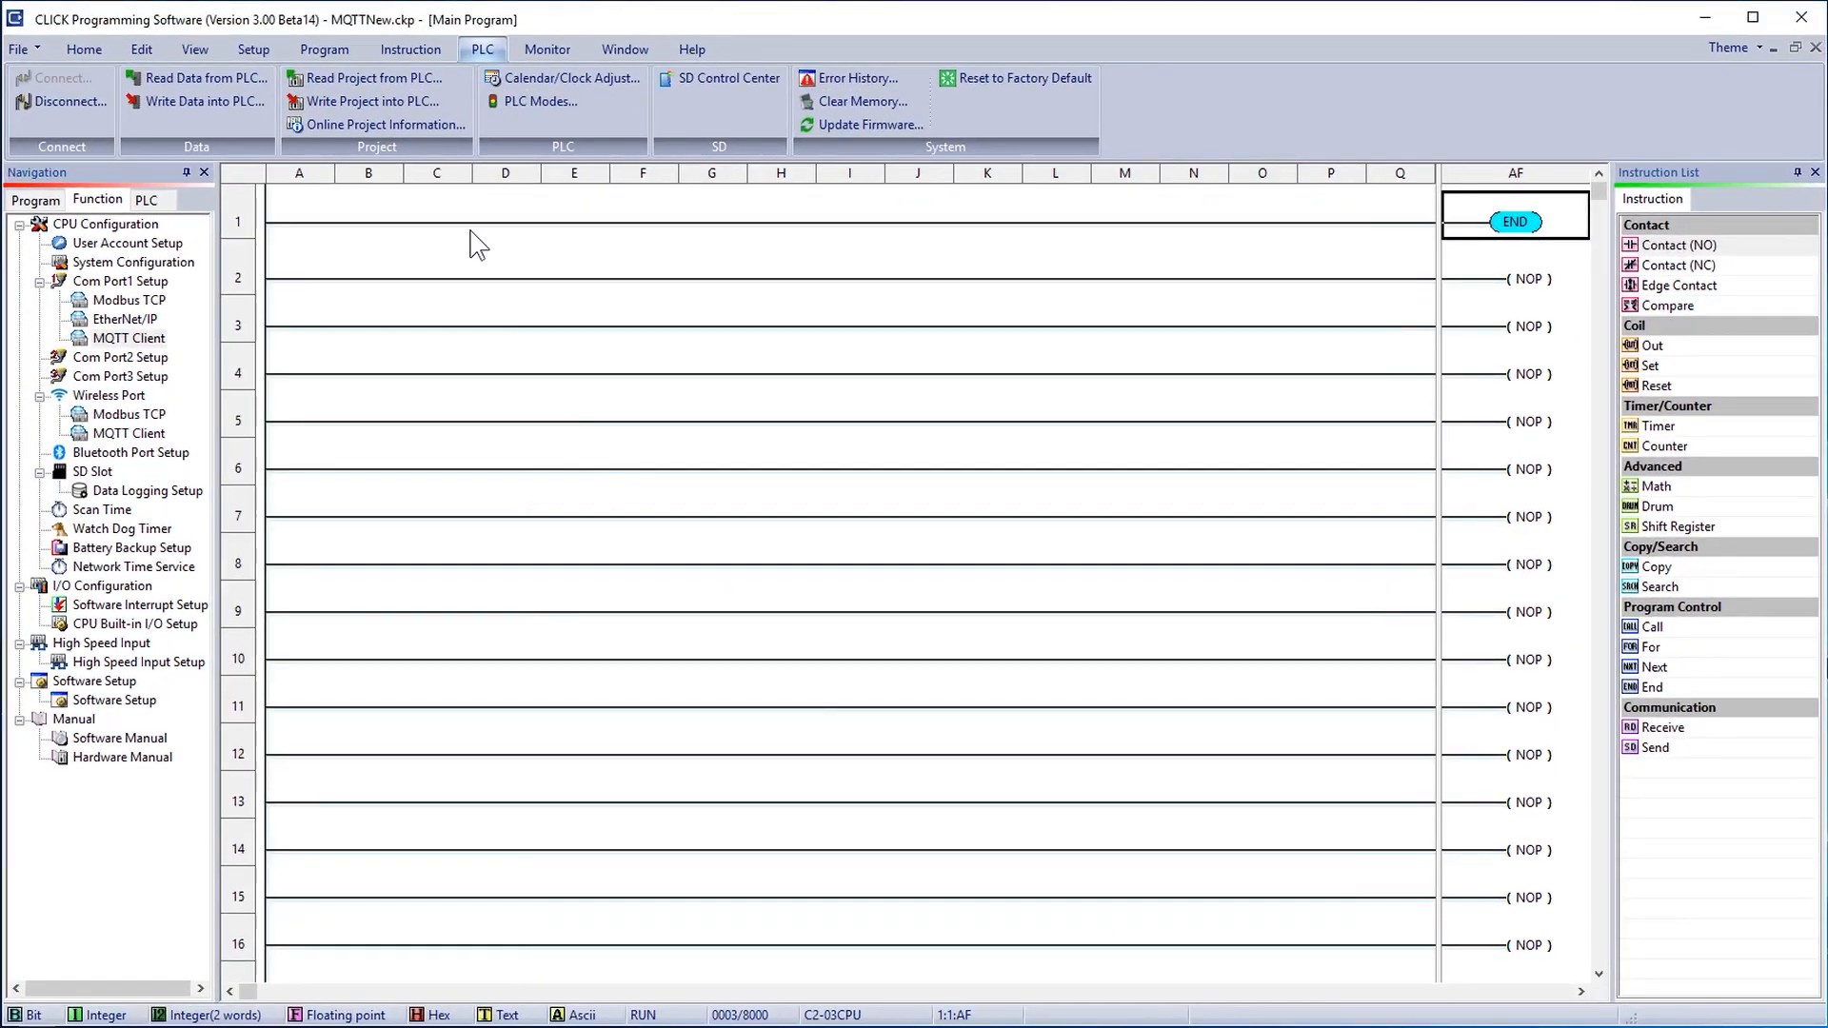
{"action": "left_click", "coordinate": [363, 92]}
{"action": "left_click", "coordinate": [1072, 819]}
{"action": "left_click", "coordinate": [967, 648]}
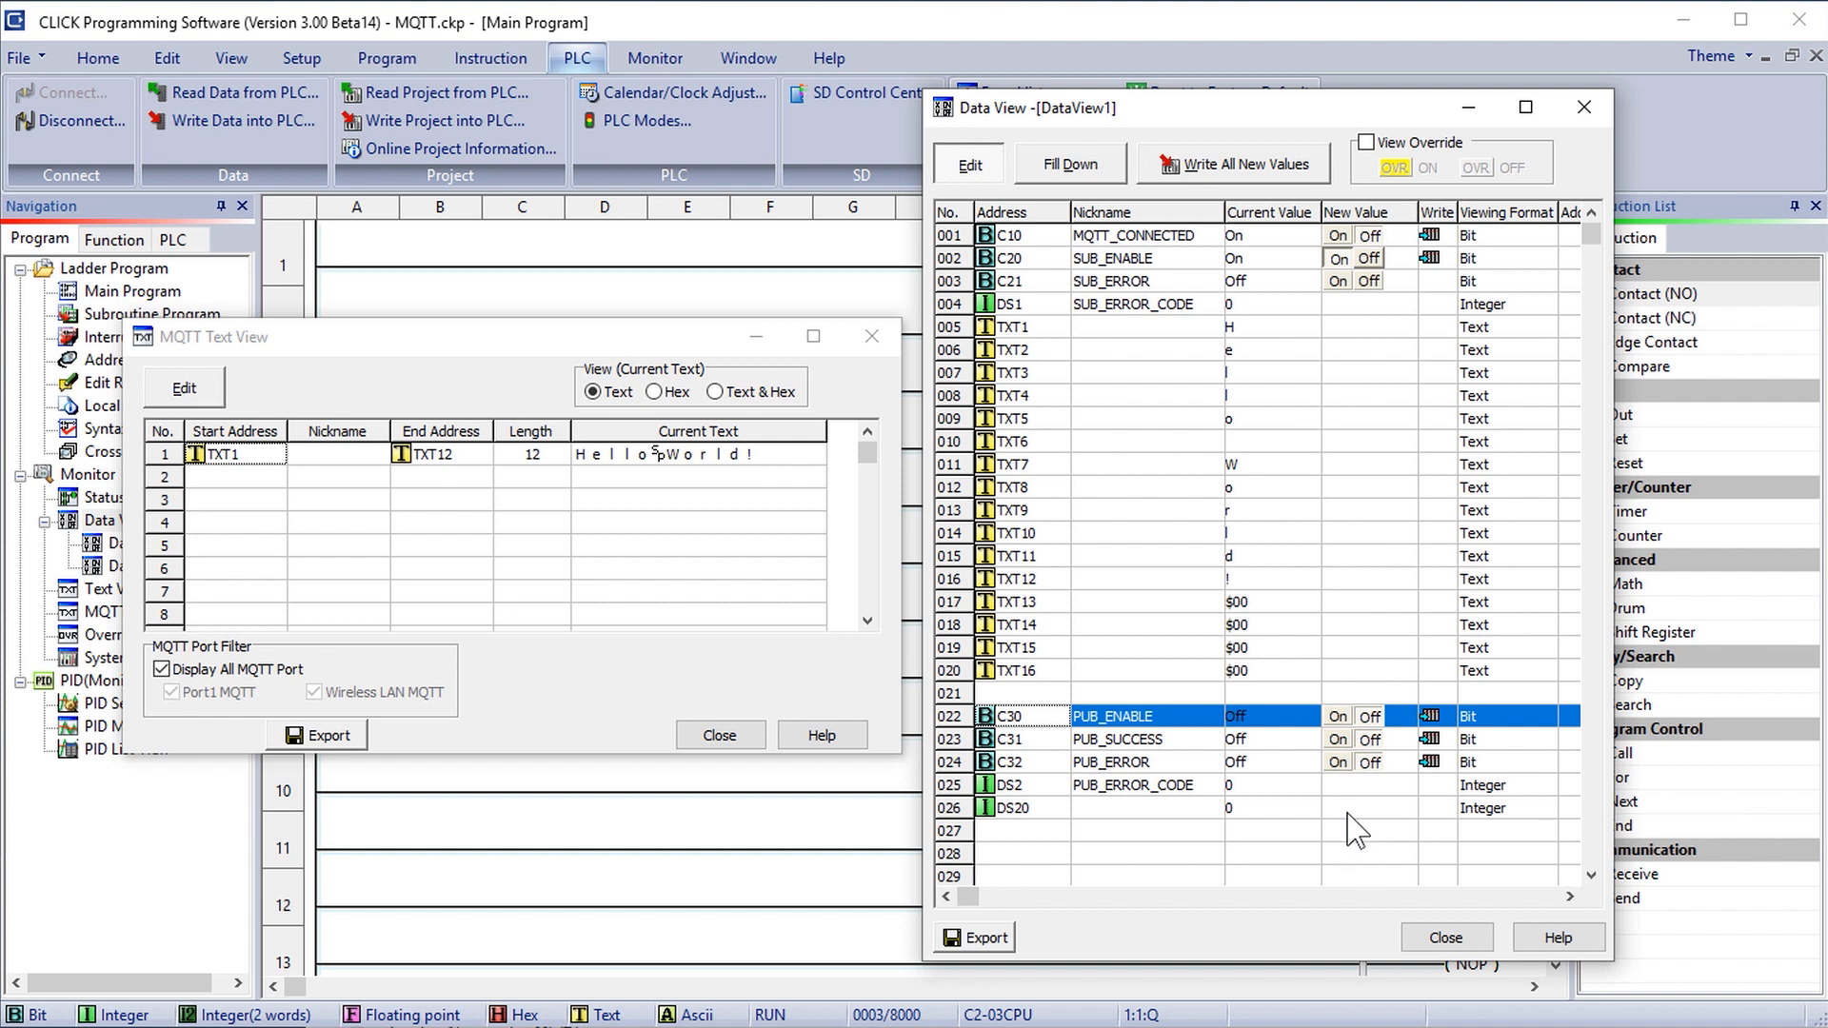
- Write the value 1 to DS20 in the Data View and turn PUB_ENABLE (C30) on to publish the message
{"action": "left_click", "coordinate": [1349, 811]}
{"action": "type", "text": "1"}
{"action": "left_click", "coordinate": [1295, 834]}
{"action": "left_click", "coordinate": [1428, 808]}
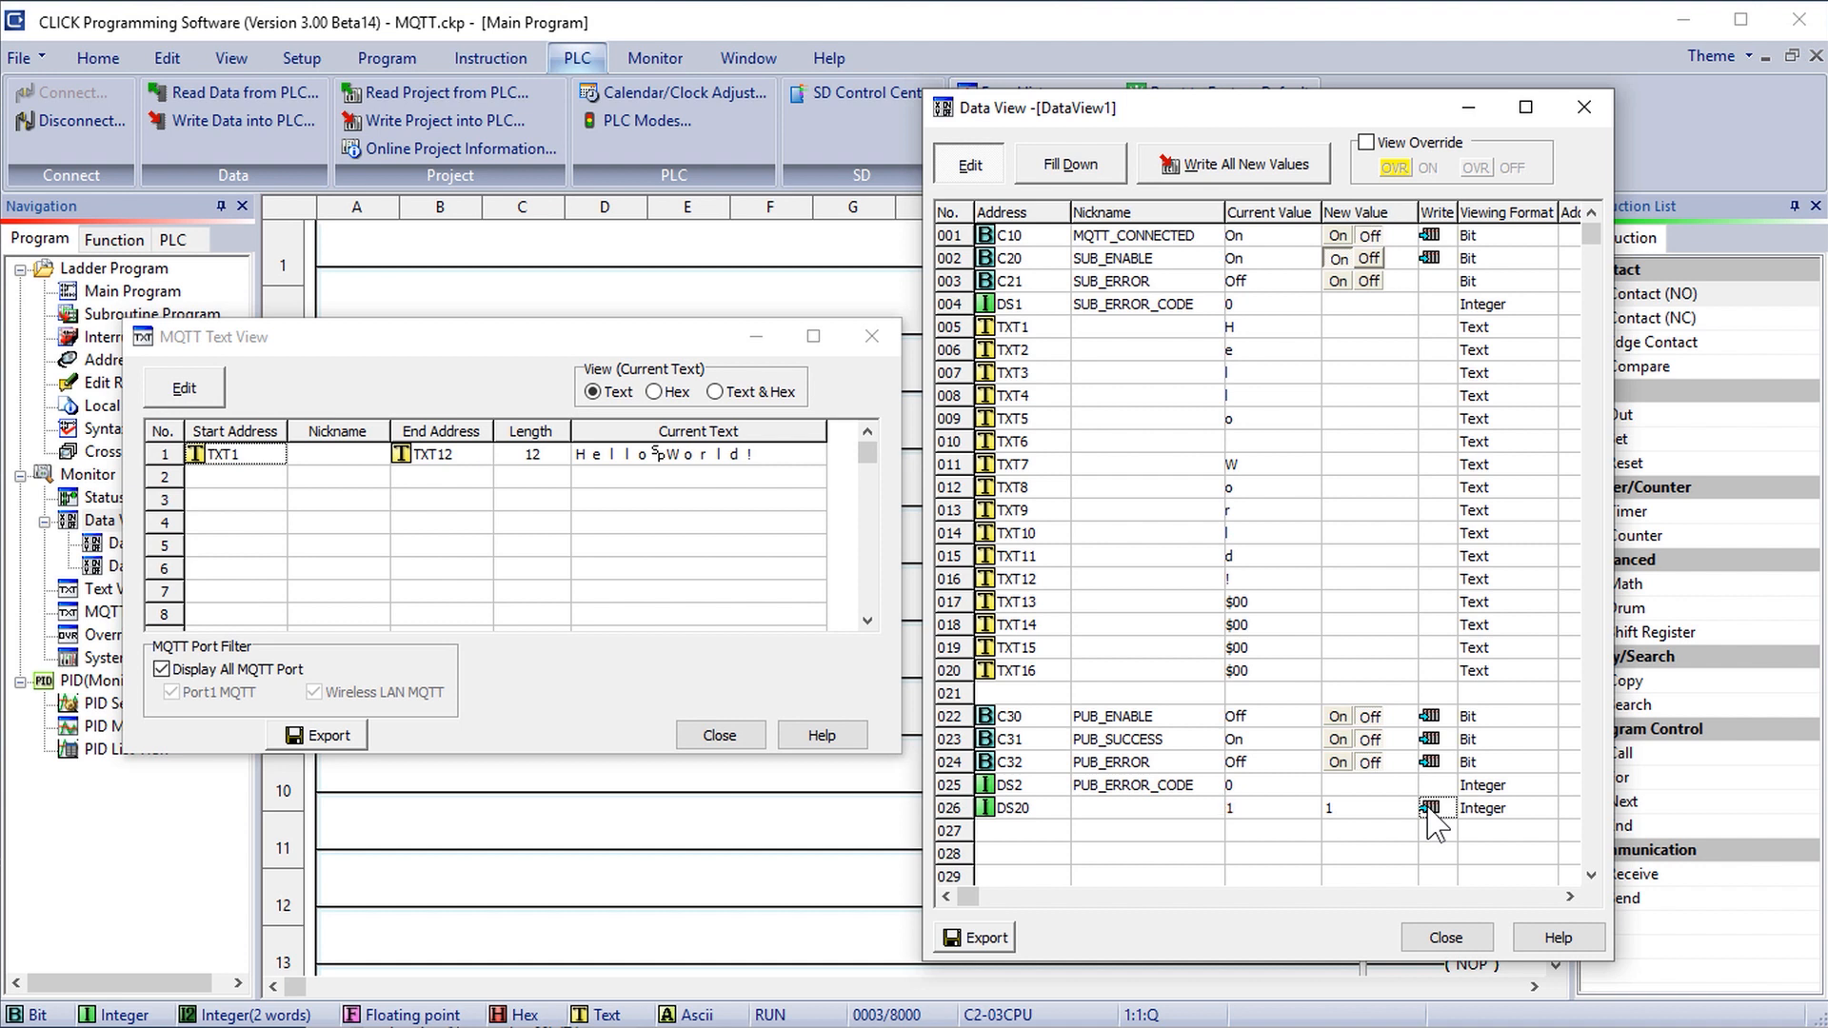
{"action": "left_click", "coordinate": [1337, 716]}
- Write the value 3 to DS20 and switch PUB_ENABLE (C30) off and on again to publish the updated message
{"action": "double_click", "coordinate": [1347, 809]}
{"action": "key", "text": "BackSpace"}
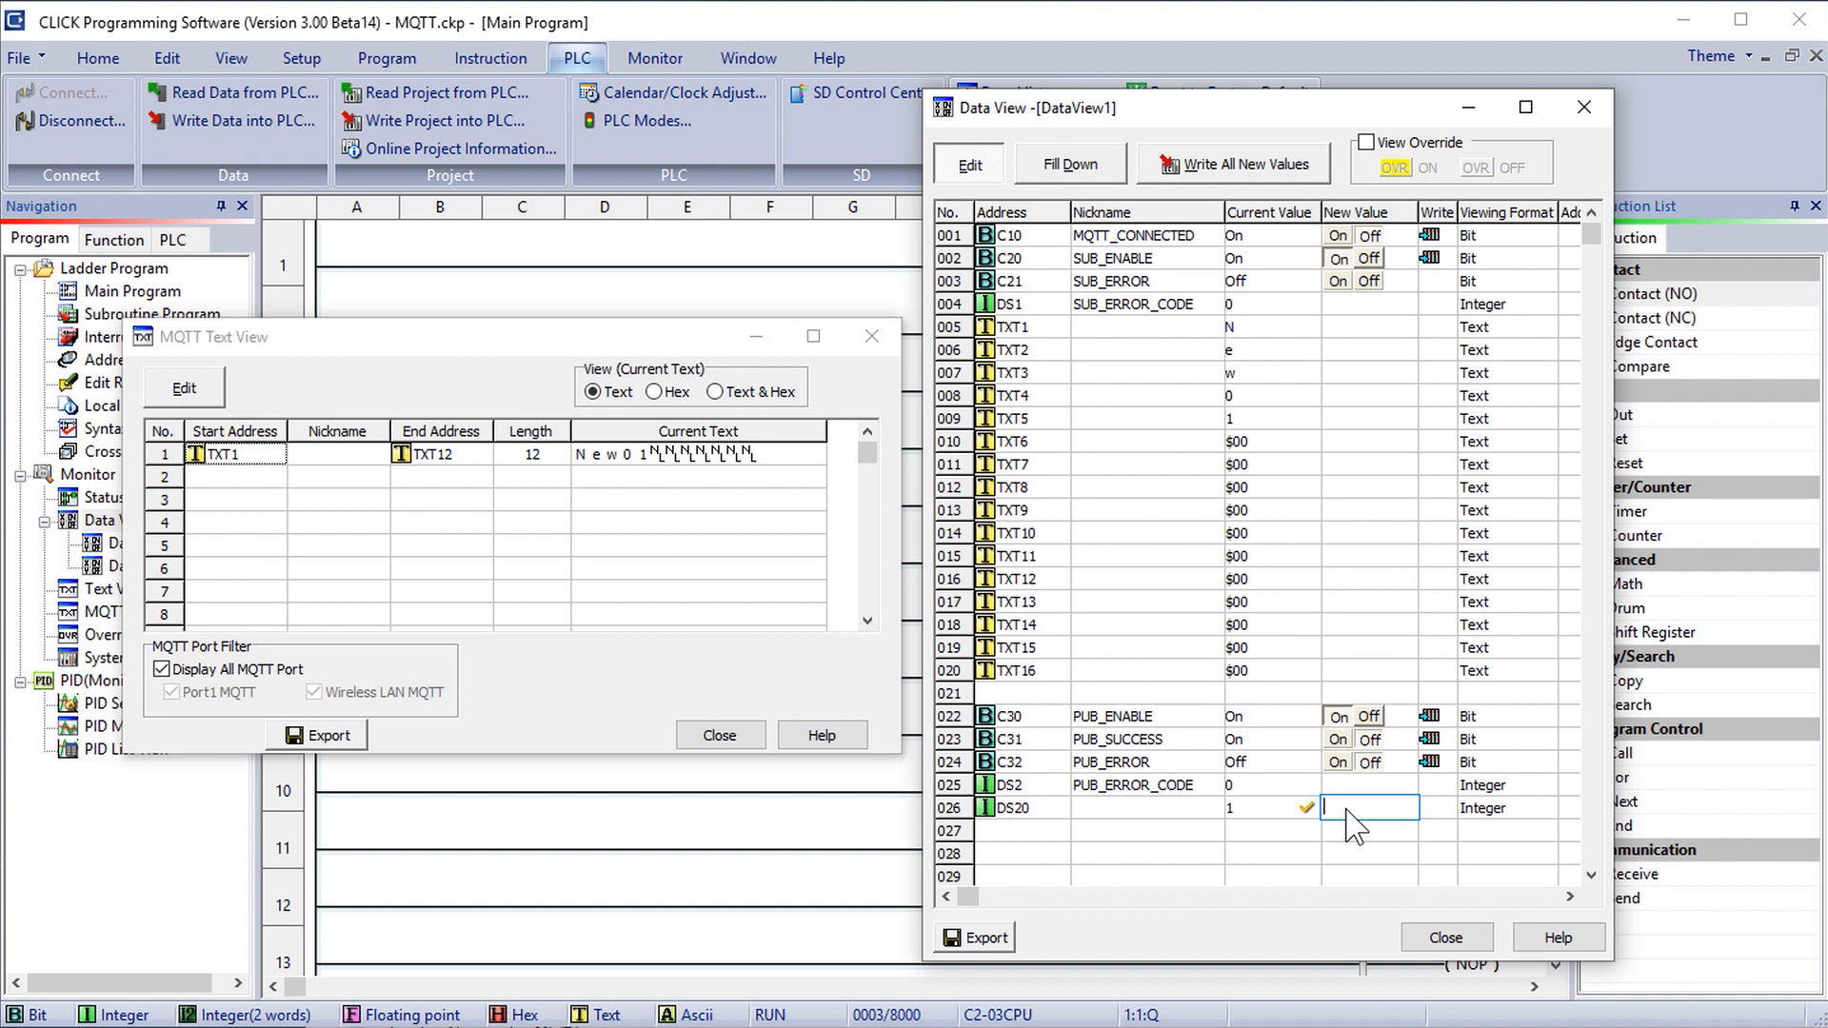
{"action": "type", "text": "3"}
{"action": "left_click", "coordinate": [1430, 807]}
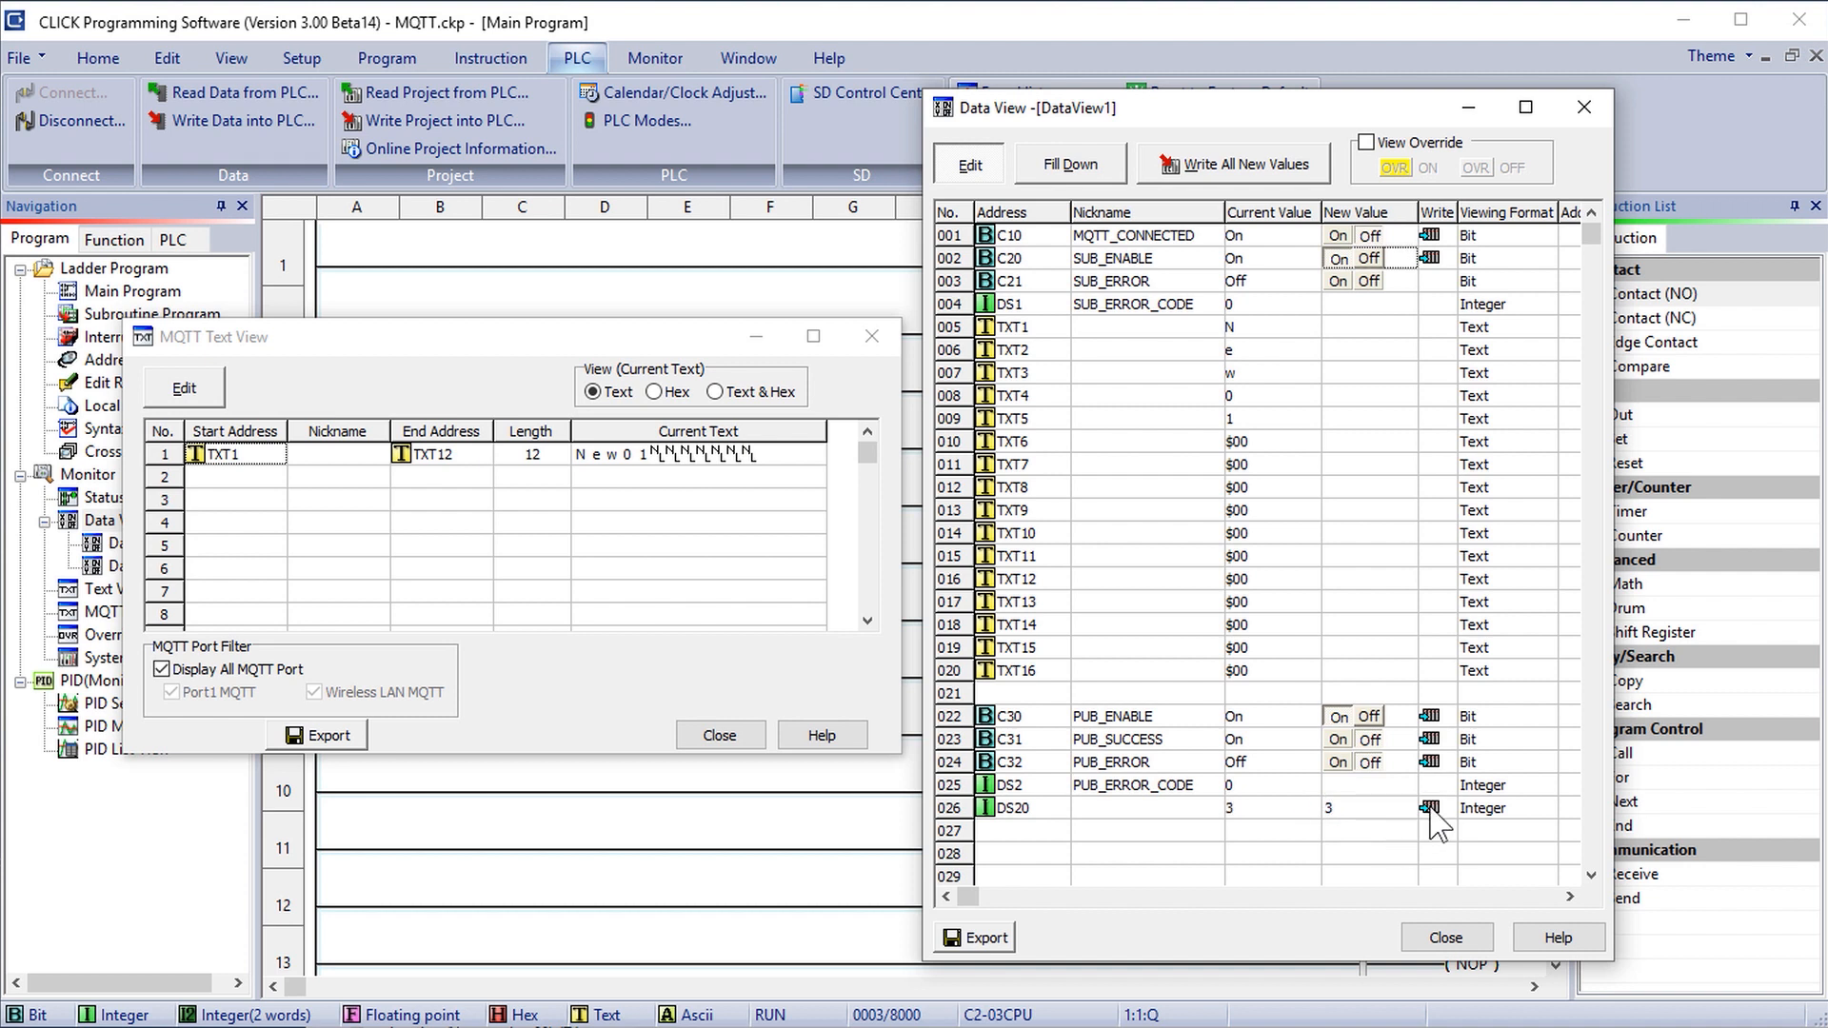
{"action": "left_click", "coordinate": [1377, 713]}
{"action": "left_click", "coordinate": [1346, 716]}
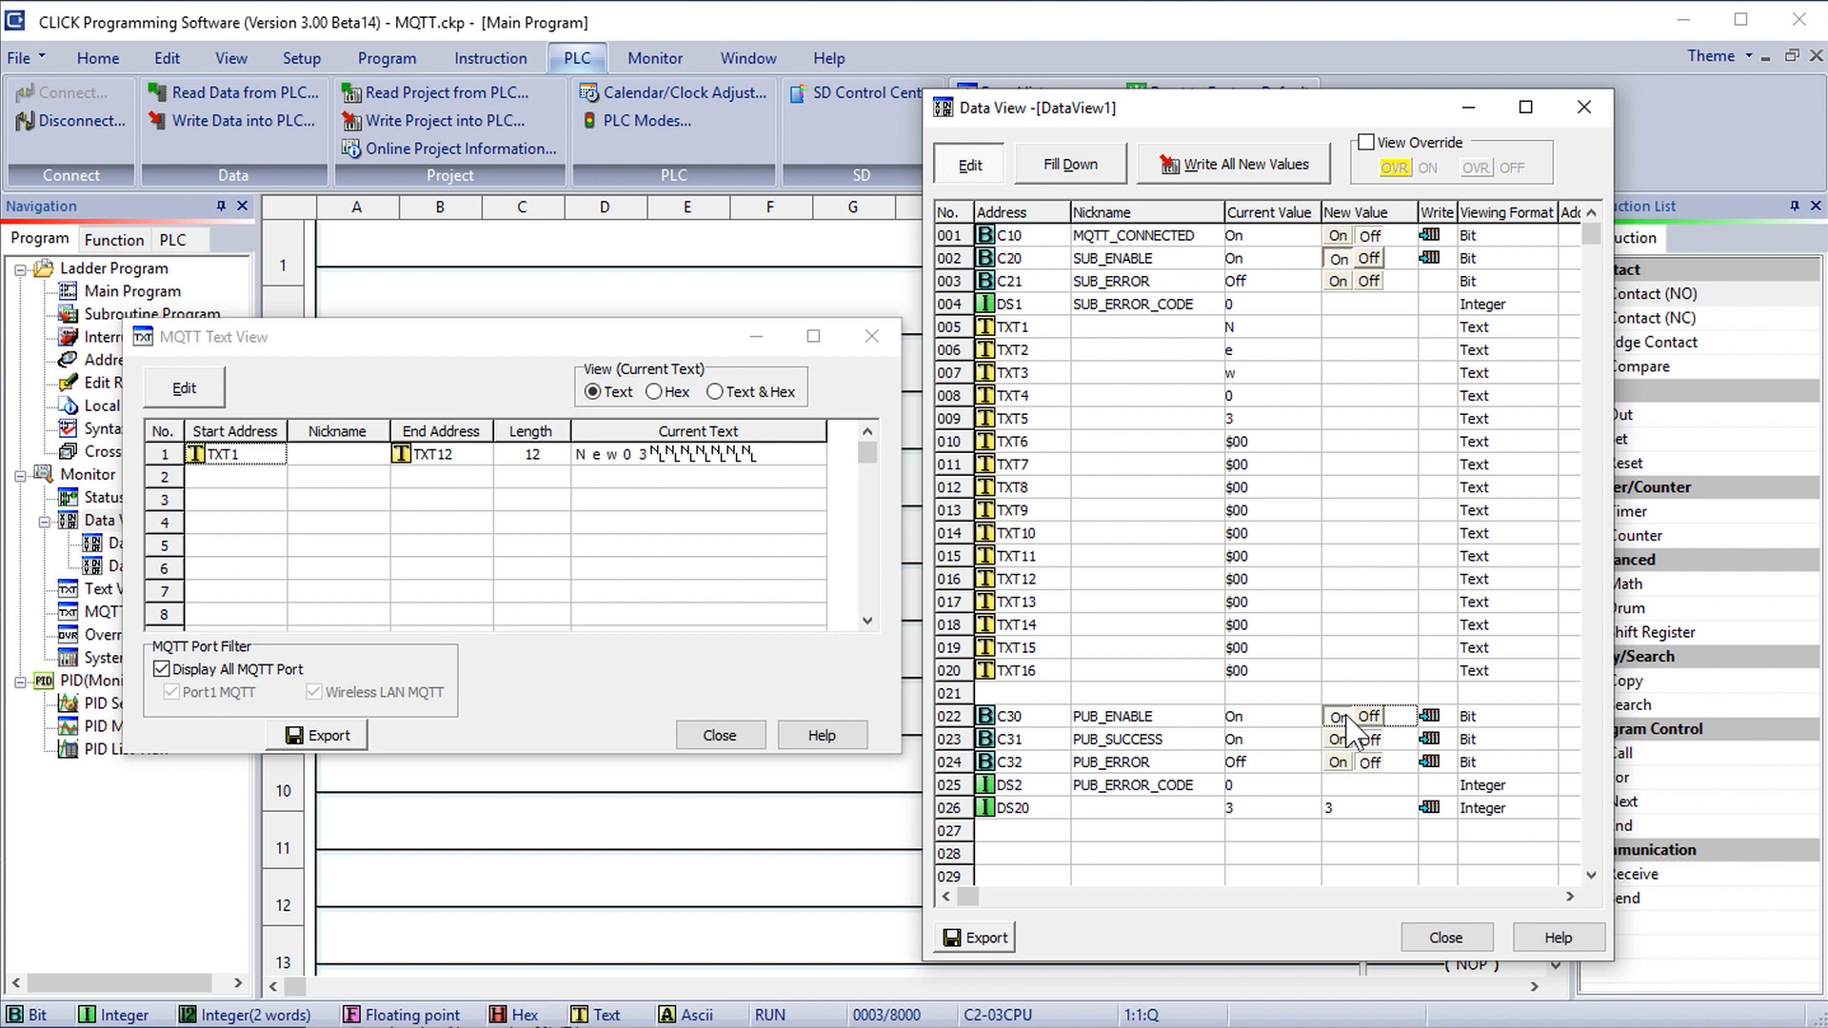